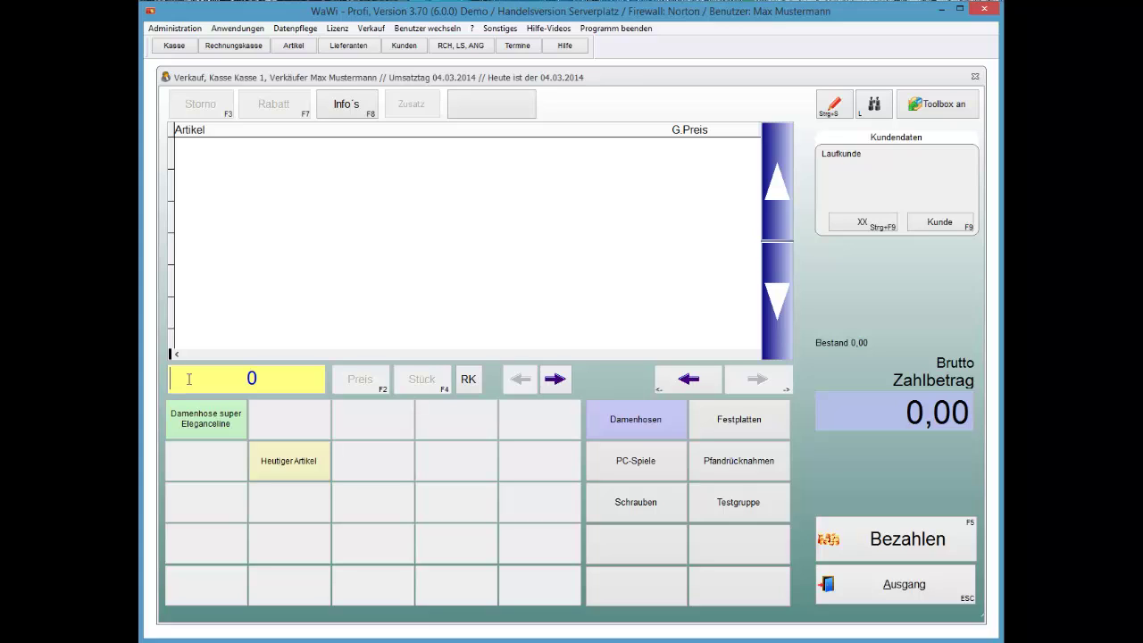
# Step: Ring up article 99, Fleich-Wurstwaren, in the register sale and void the position
pyautogui.write('99')
pyautogui.press('Return')
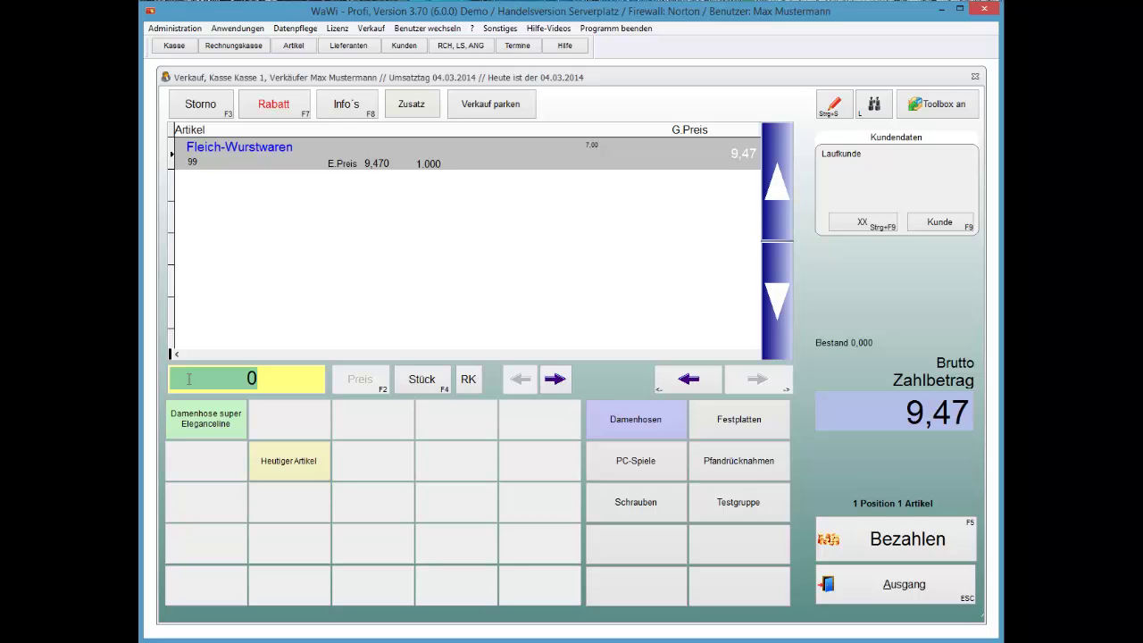
pyautogui.click(189, 380)
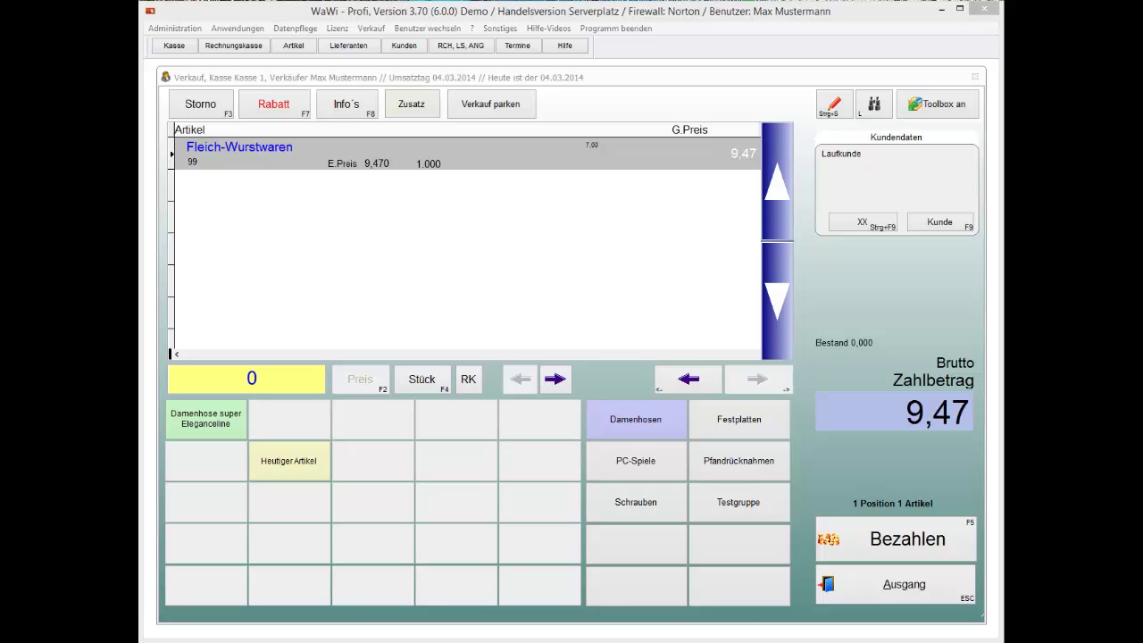
pyautogui.click(199, 105)
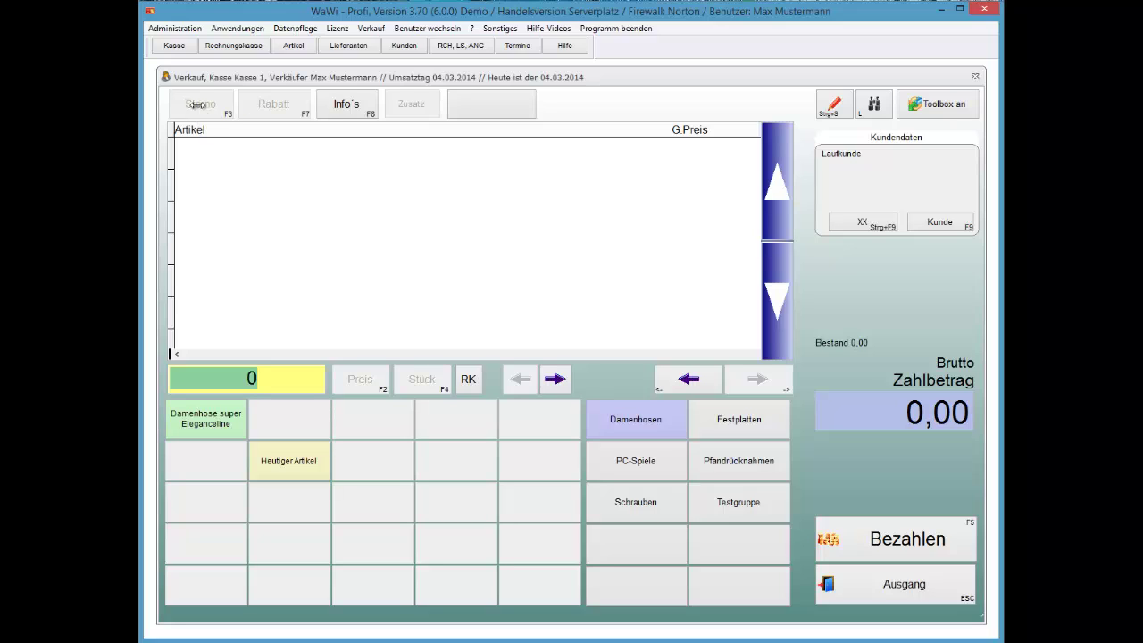
# Step: Open the system settings and examine the scale-code reading option among the article master (Artikelstamm) settings
pyautogui.hotkey('alt', 'a')
pyautogui.press('Right')
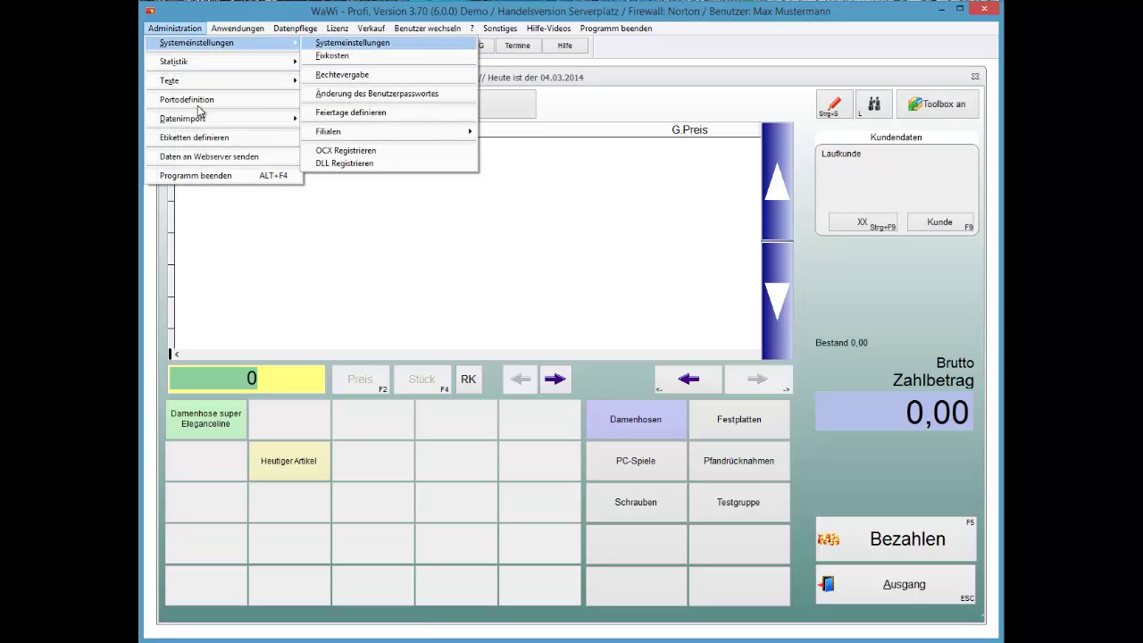
pyautogui.press('Return')
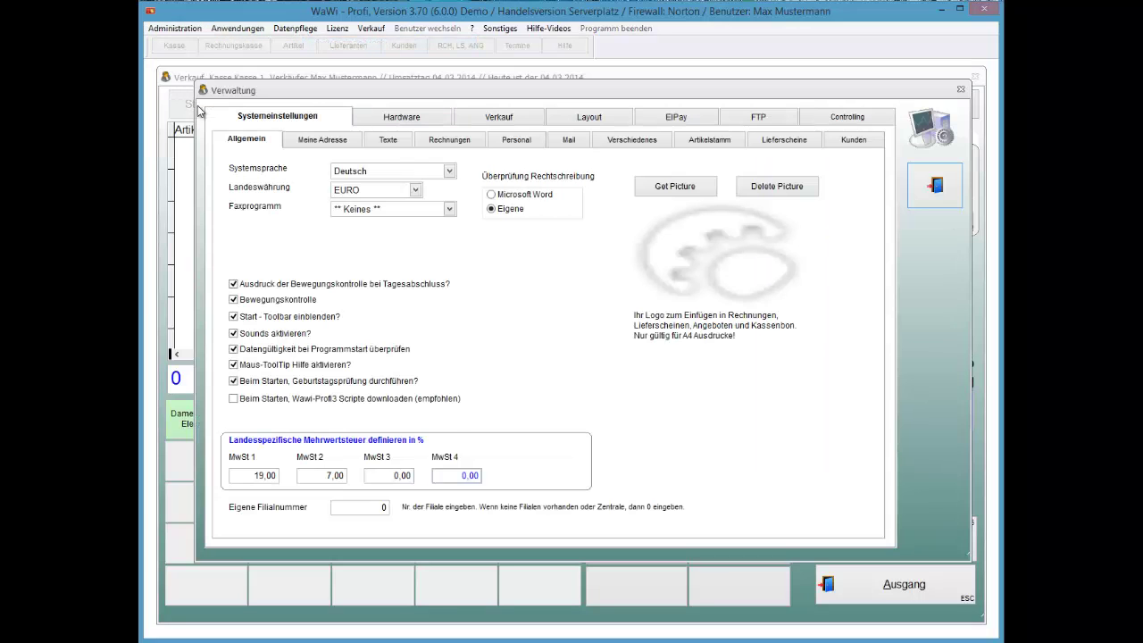
pyautogui.hotkey('ctrl', 'Tab')
pyautogui.hotkey('ctrl', 'Tab')
pyautogui.hotkey('ctrl', 'Tab')
pyautogui.hotkey('ctrl', 'Tab')
pyautogui.hotkey('ctrl', 'Tab')
pyautogui.hotkey('ctrl', 'Tab')
pyautogui.hotkey('ctrl', 'Tab')
pyautogui.press('Tab')
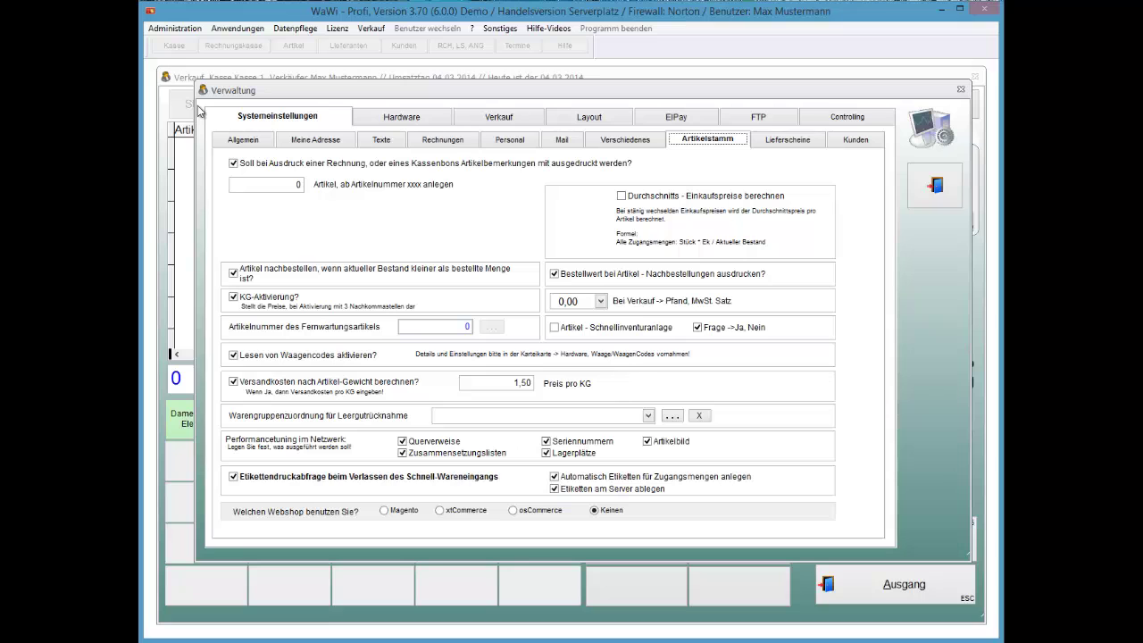
pyautogui.press('Tab')
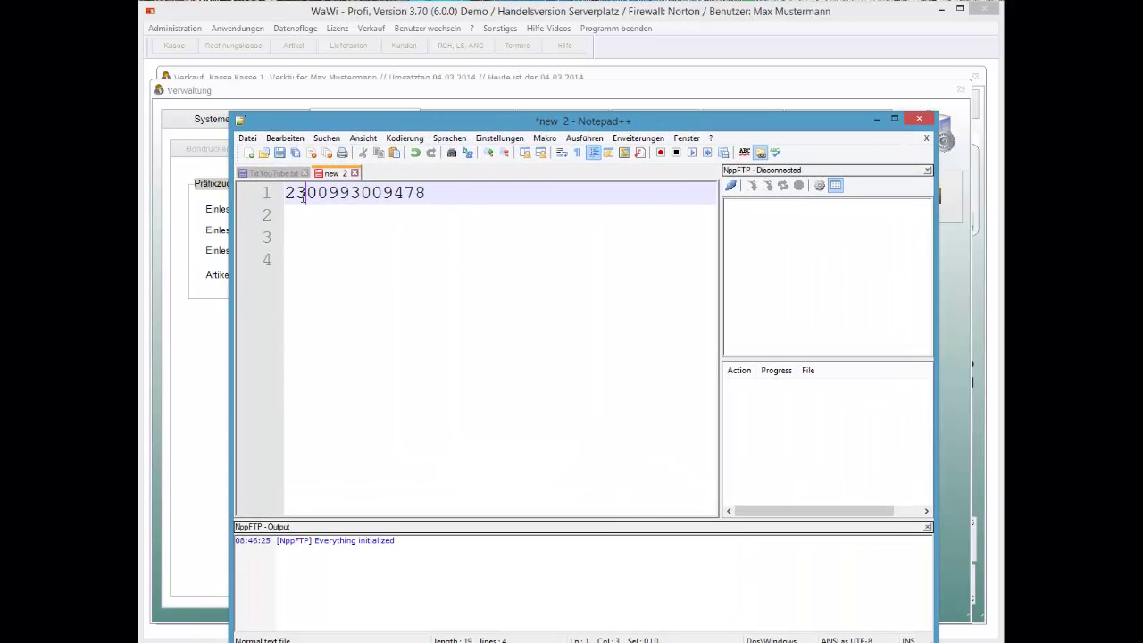
pyautogui.hotkey('shift', 'Home')
pyautogui.press('BackSpace')
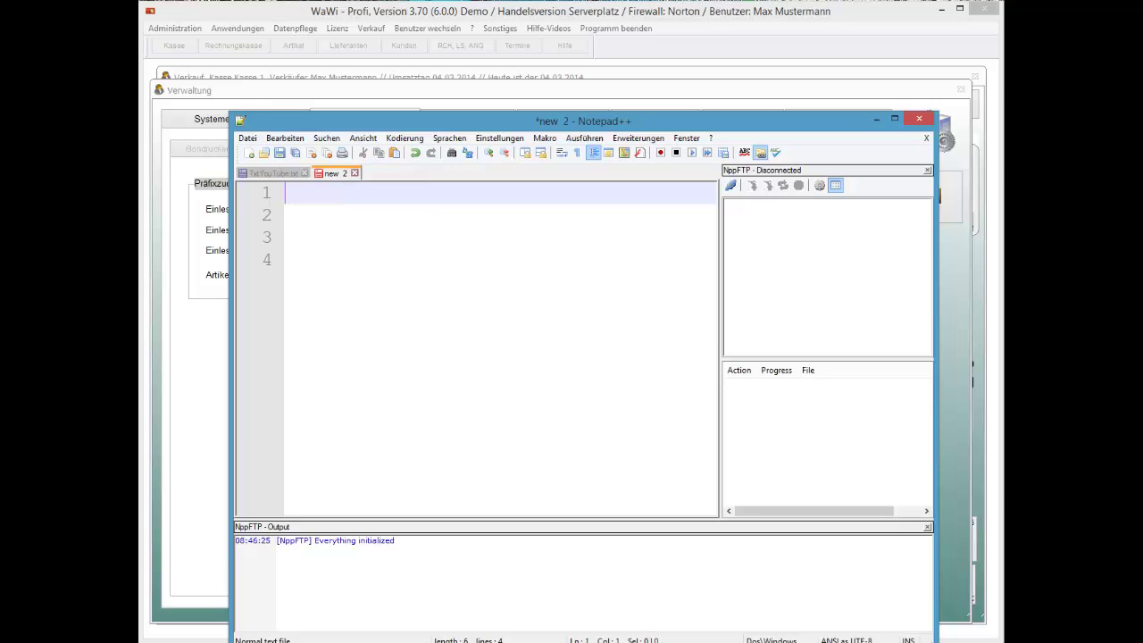
pyautogui.write('2300993009478')
pyautogui.press('Return')
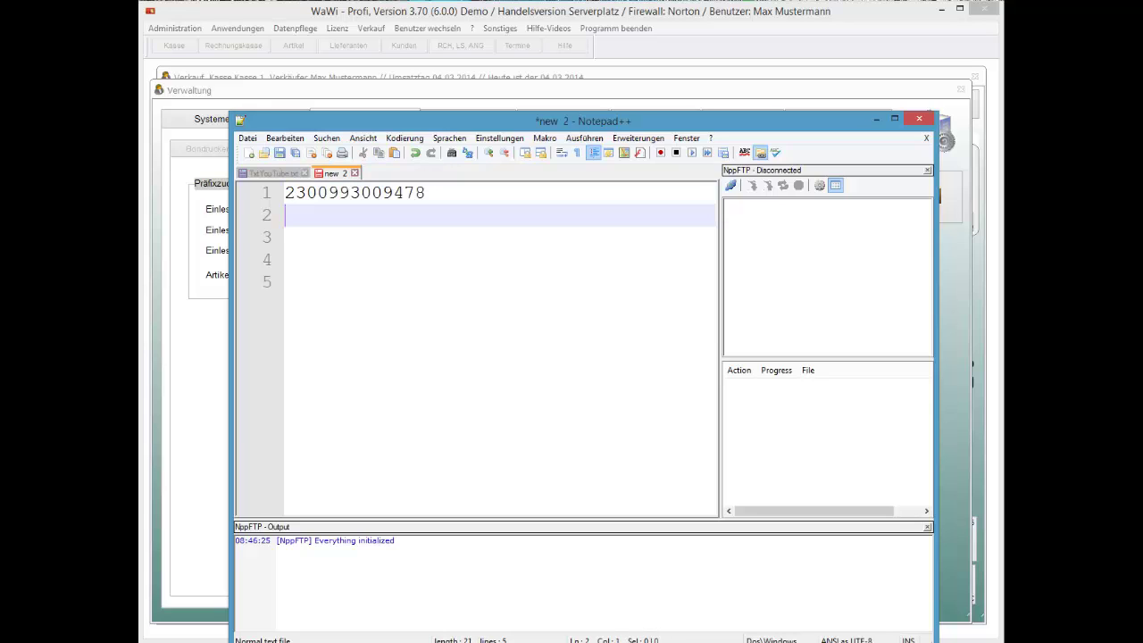
# Step: Mark the prefix 23 in the scale code and compare it with the price prefix setting (Preis) under Waagencodes
pyautogui.moveTo(306, 193); pyautogui.dragTo(284, 193)
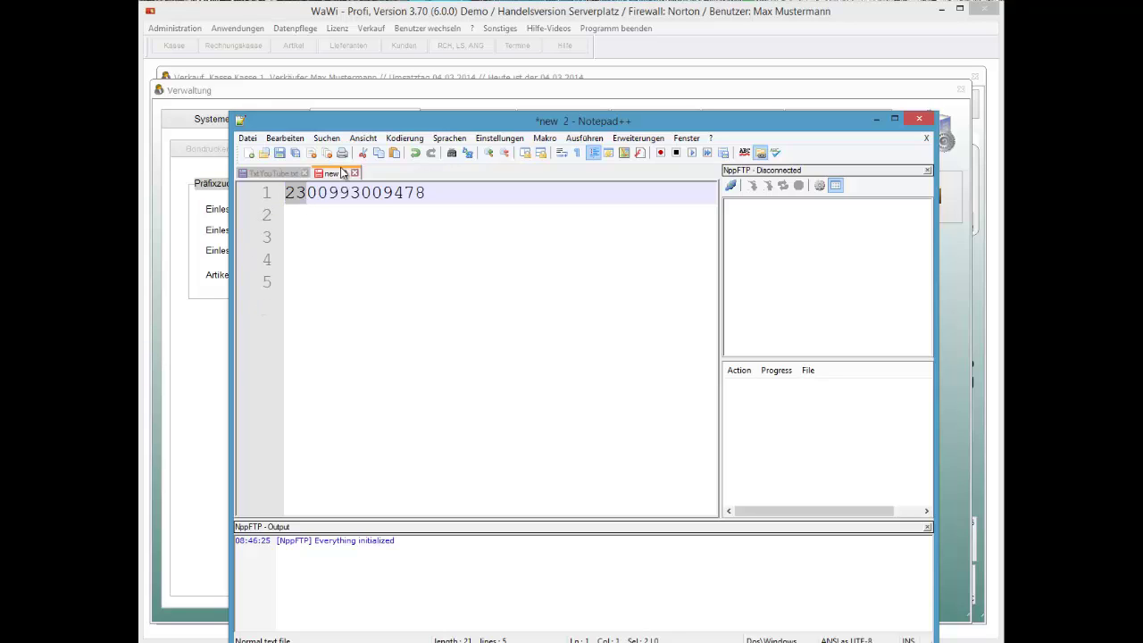
pyautogui.moveTo(362, 120); pyautogui.dragTo(362, 385)
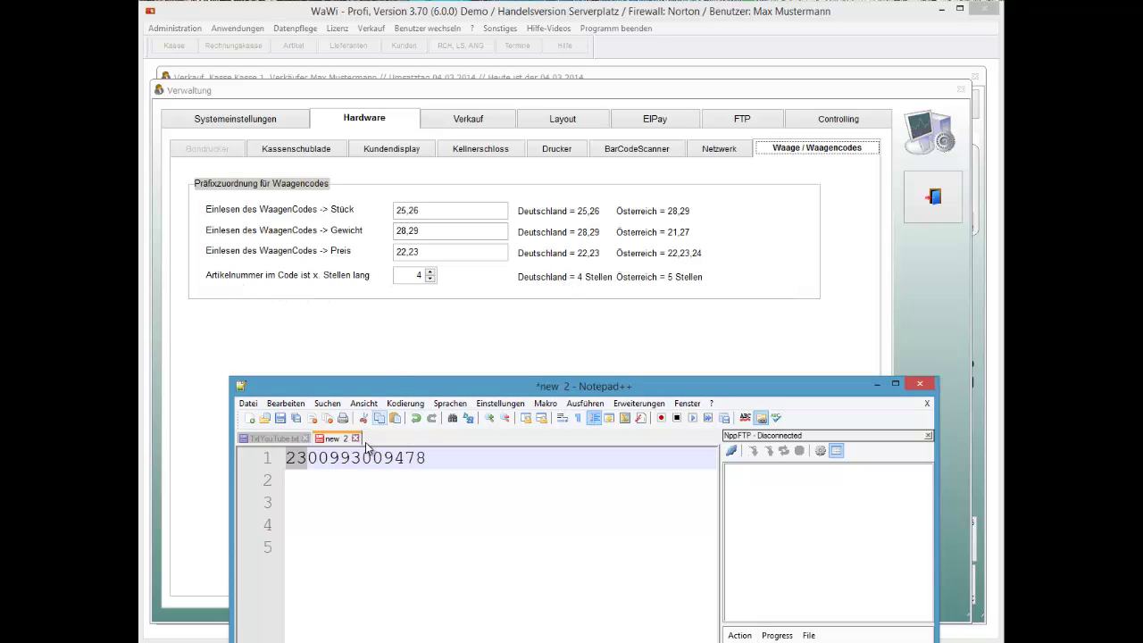
pyautogui.click(434, 255)
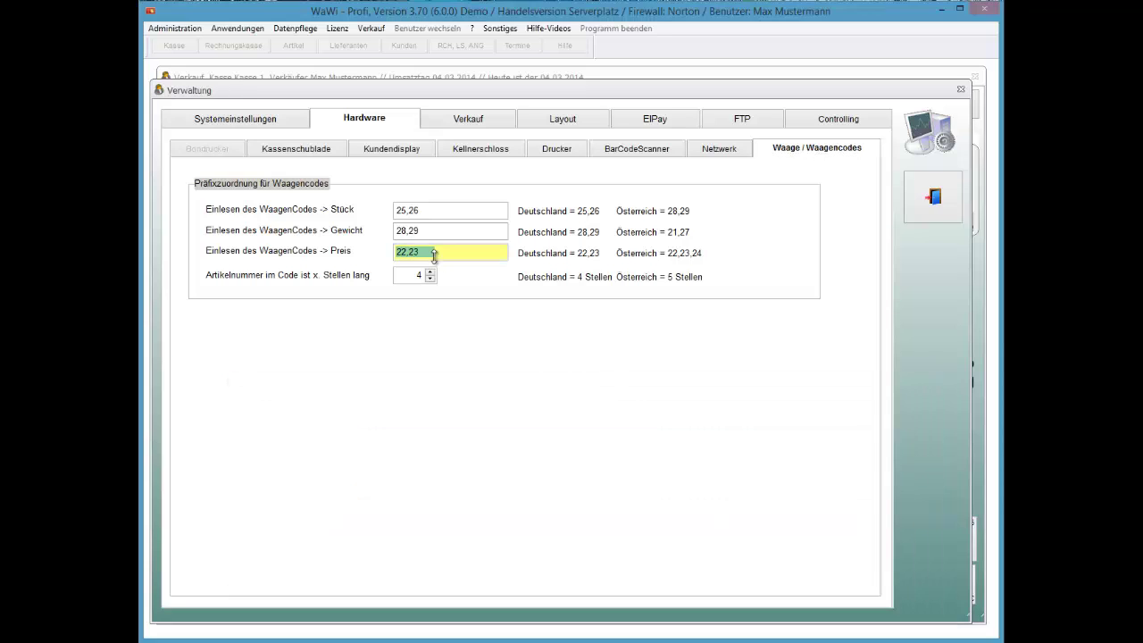
# Step: Mark the article number digits 0099 and the price digits 00947 in the Notepad++ scale code
pyautogui.hotkey('alt', 'Tab')
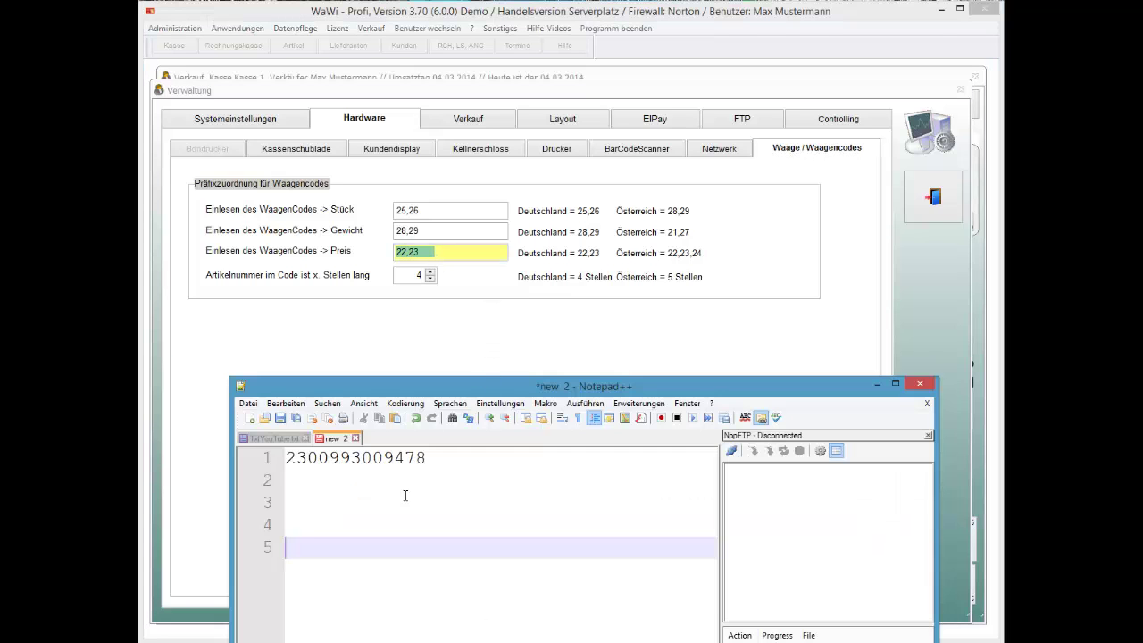
pyautogui.click(307, 458)
pyautogui.moveTo(307, 457); pyautogui.dragTo(350, 457)
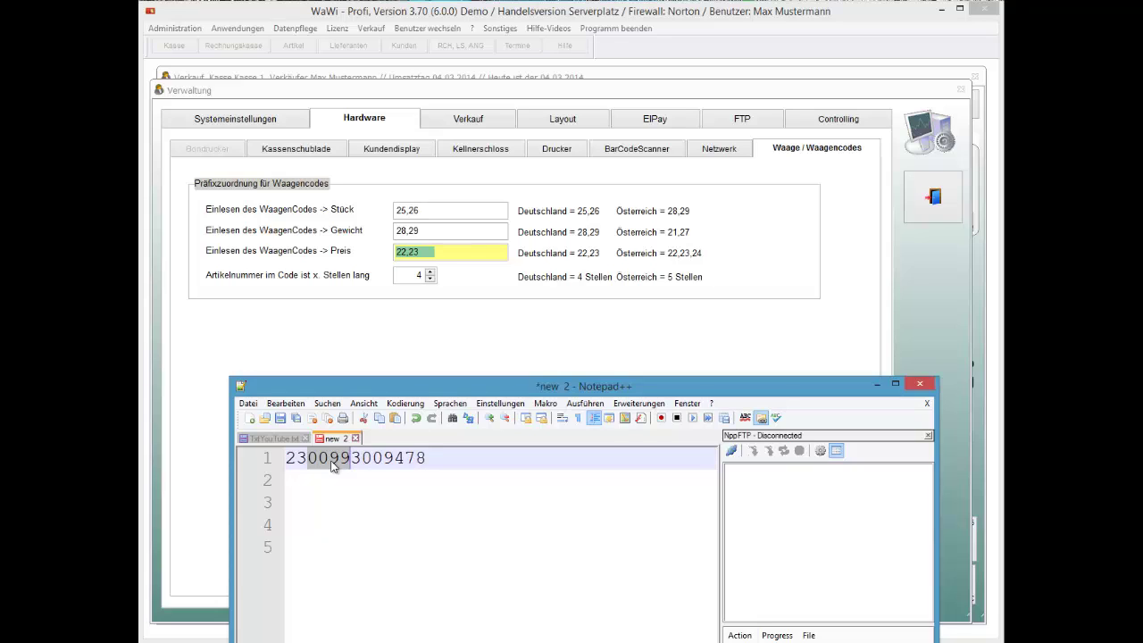
pyautogui.keyDown('shift'); pyautogui.click(361, 459); pyautogui.keyUp('shift')
pyautogui.click(361, 459)
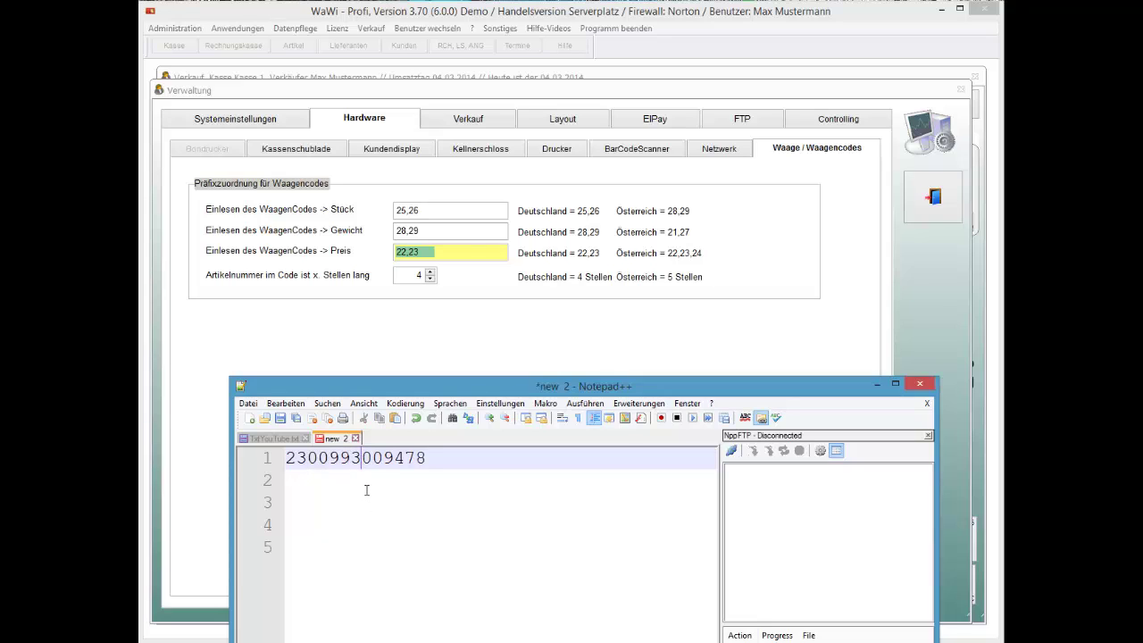
pyautogui.keyDown('shift'); pyautogui.click(361, 459); pyautogui.keyUp('shift')
pyautogui.moveTo(365, 458); pyautogui.dragTo(427, 458)
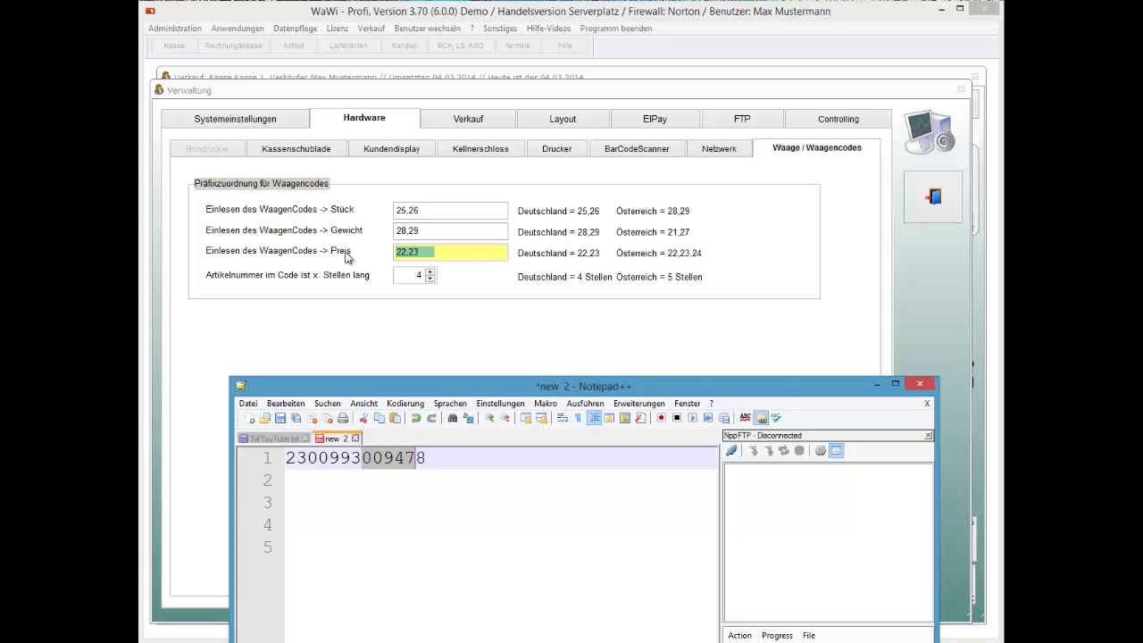
pyautogui.click(398, 460)
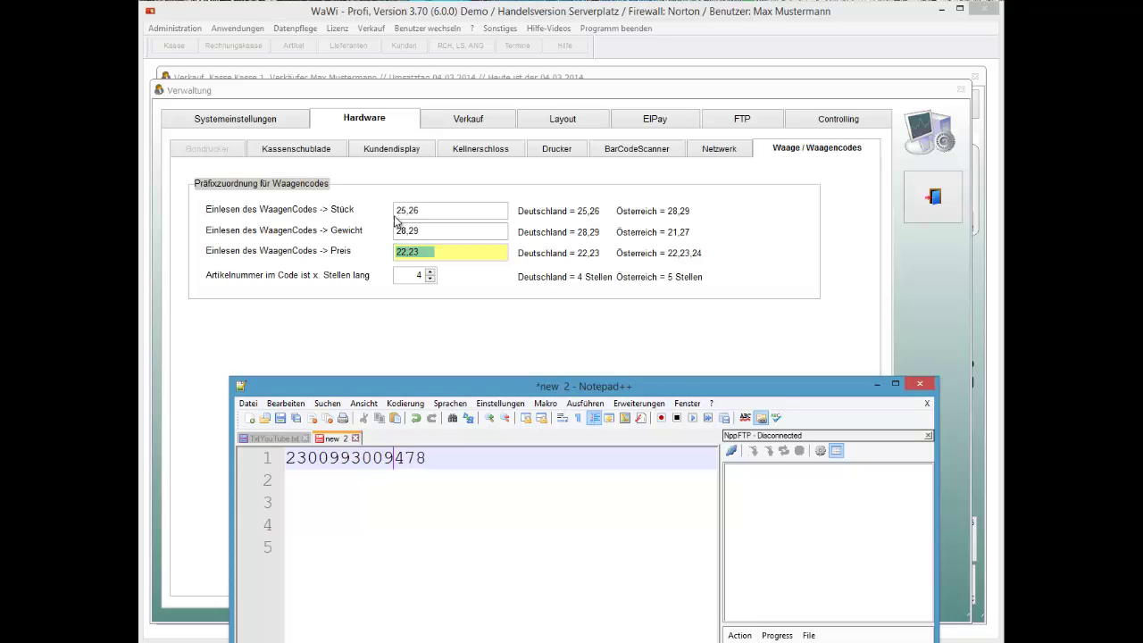
pyautogui.click(298, 464)
pyautogui.write('5')
pyautogui.press('Delete')
pyautogui.doubleClick(373, 467)
pyautogui.hotkey('ctrl', 'c')
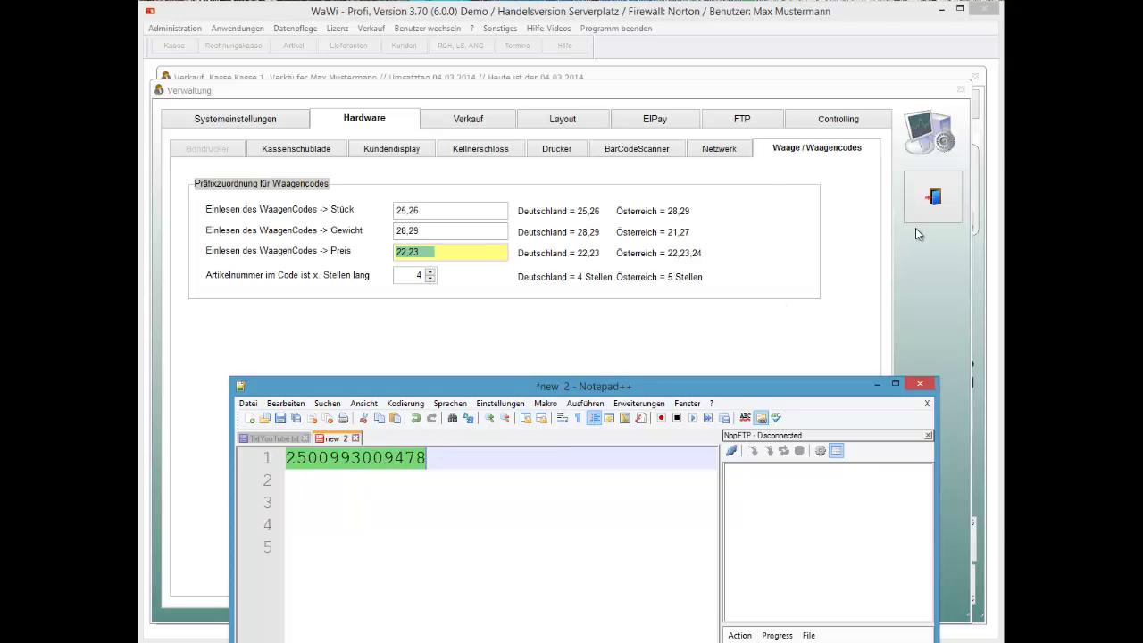
# Step: Leave the settings, enter the copied scale code in the register sale, and void the resulting position
pyautogui.click(933, 197)
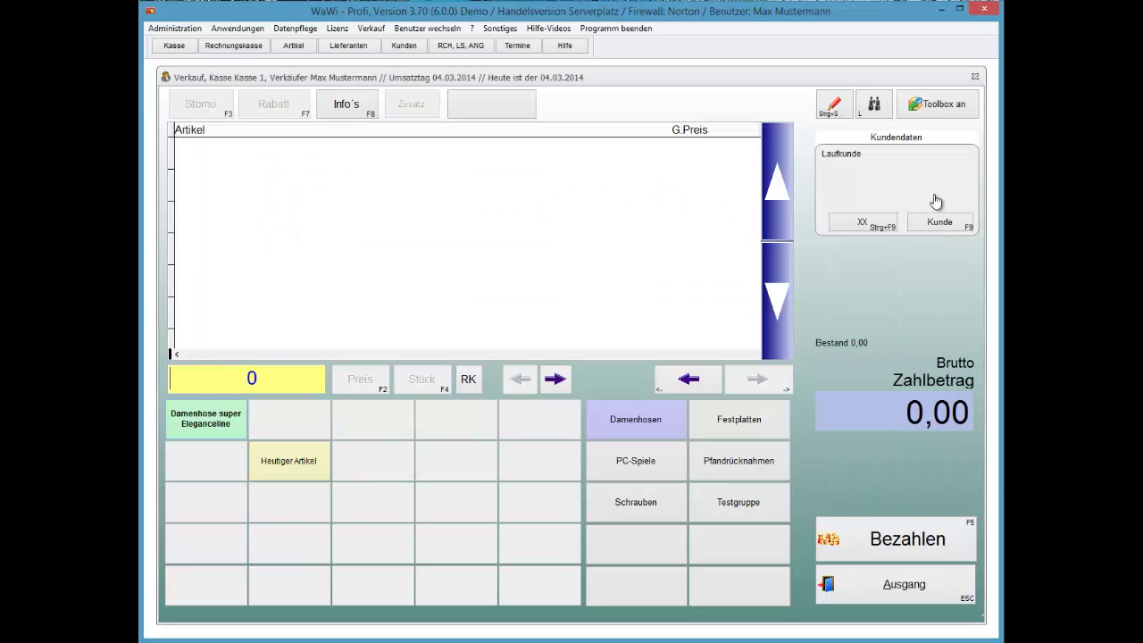
pyautogui.hotkey('ctrl', 'v')
pyautogui.press('Return')
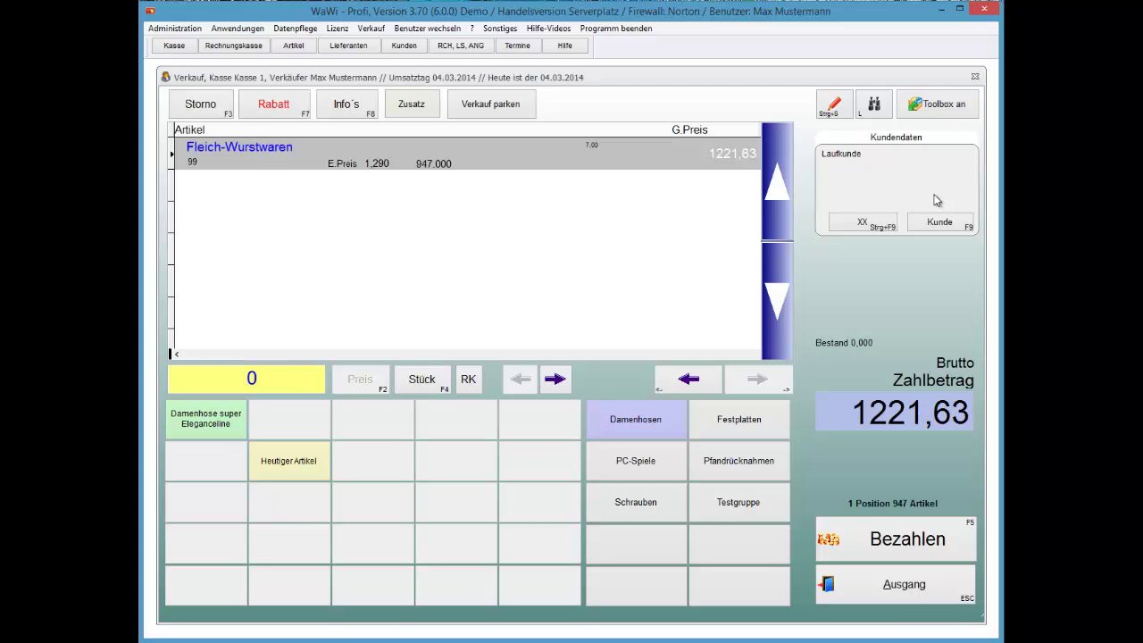
pyautogui.hotkey('alt', 'Tab')
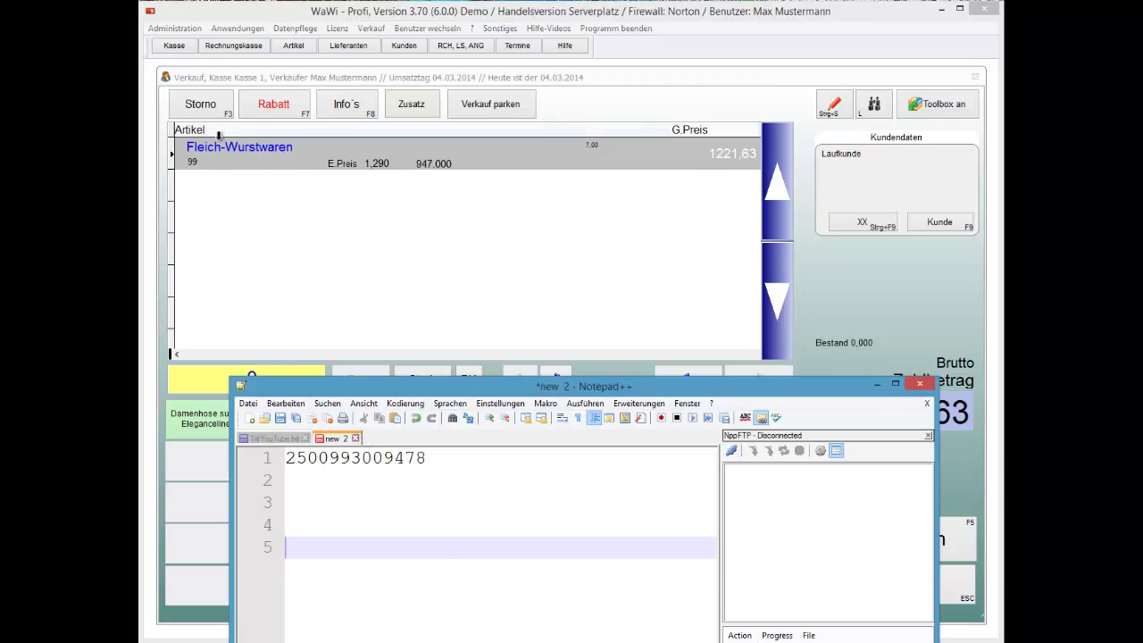
pyautogui.click(204, 105)
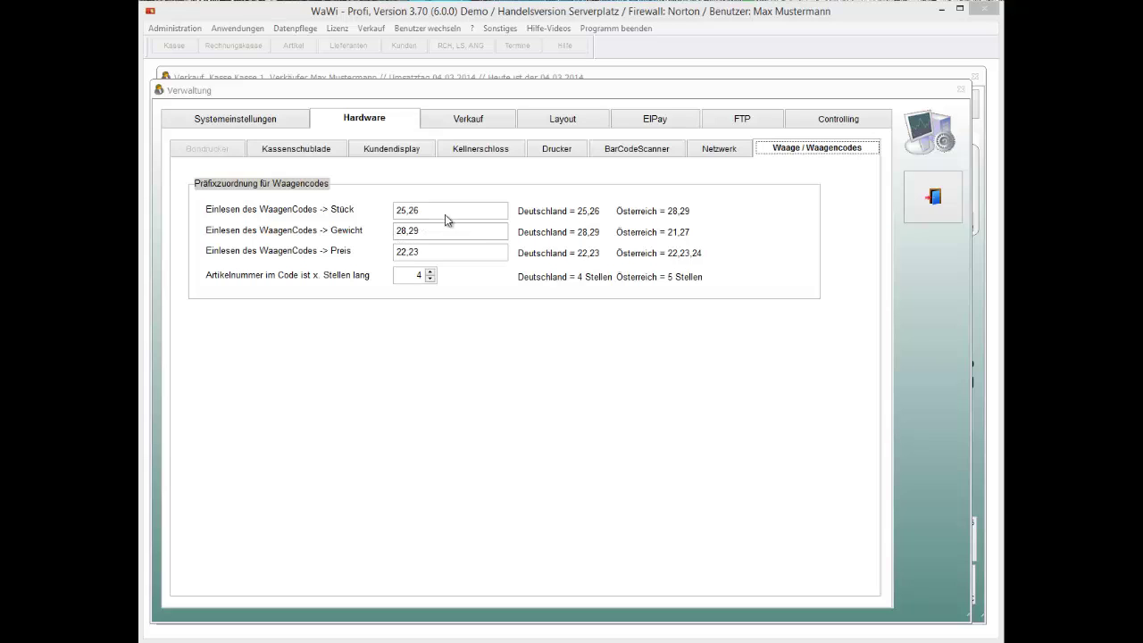
pyautogui.click(408, 230)
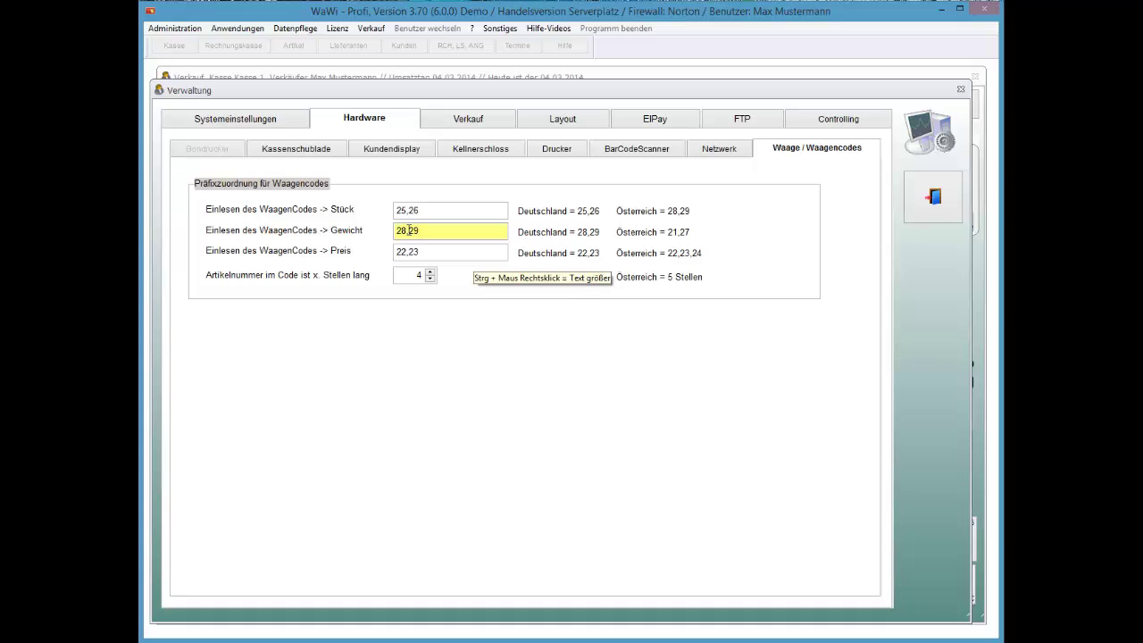
pyautogui.press('Return')
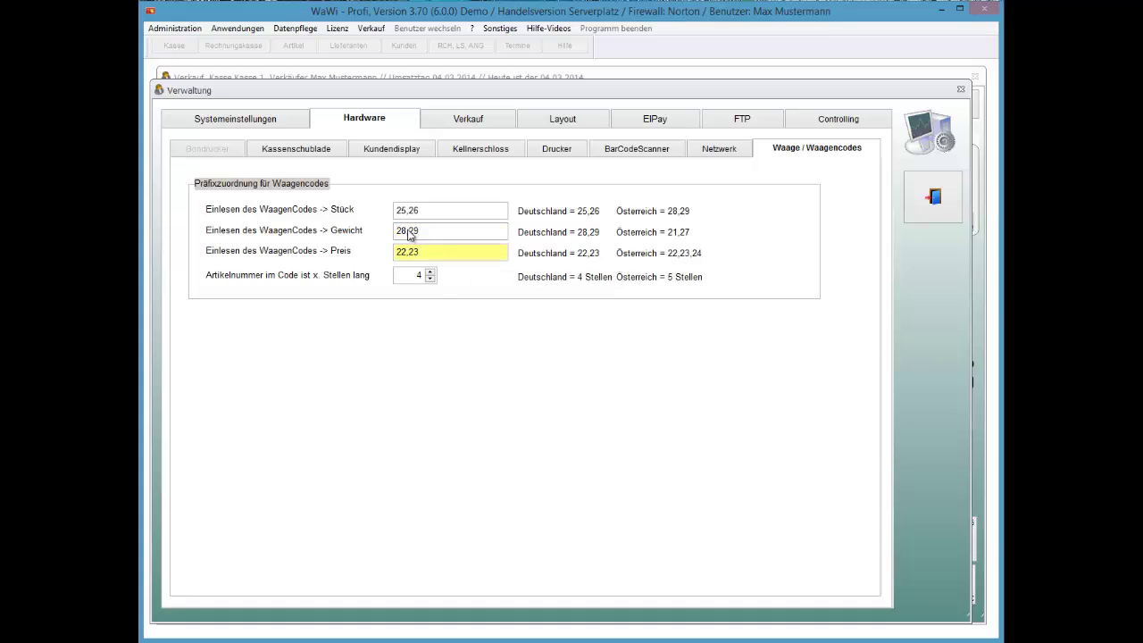
pyautogui.press('End')
pyautogui.press('BackSpace')
pyautogui.write('4')
pyautogui.press('BackSpace')
pyautogui.write('3')
pyautogui.press('Escape')
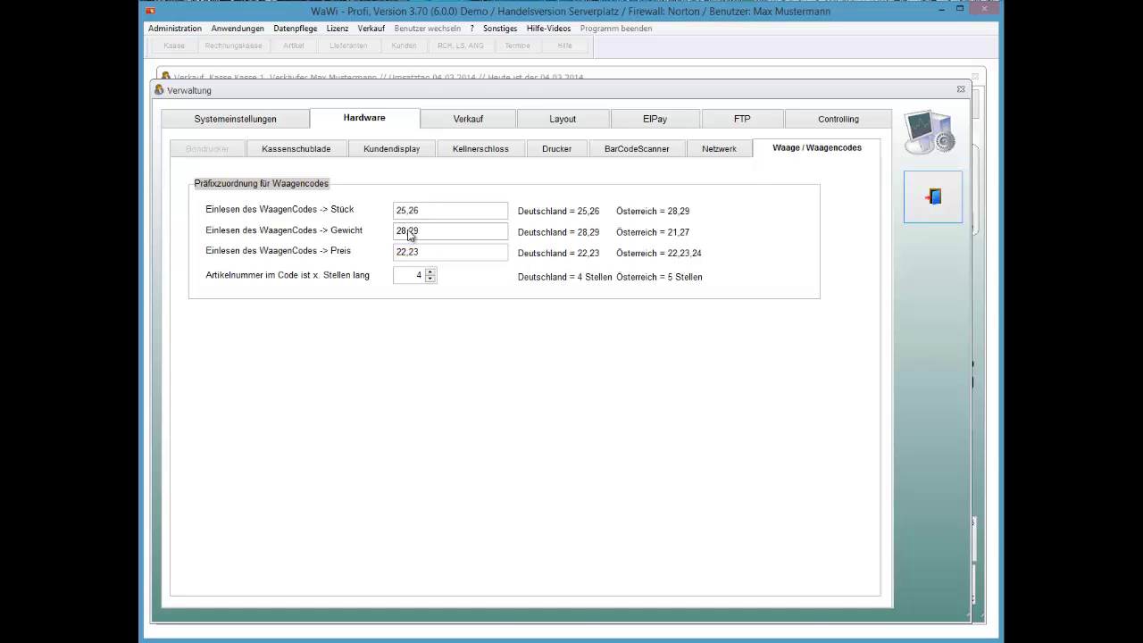
pyautogui.hotkey('alt', 'Tab')
pyautogui.click(298, 457)
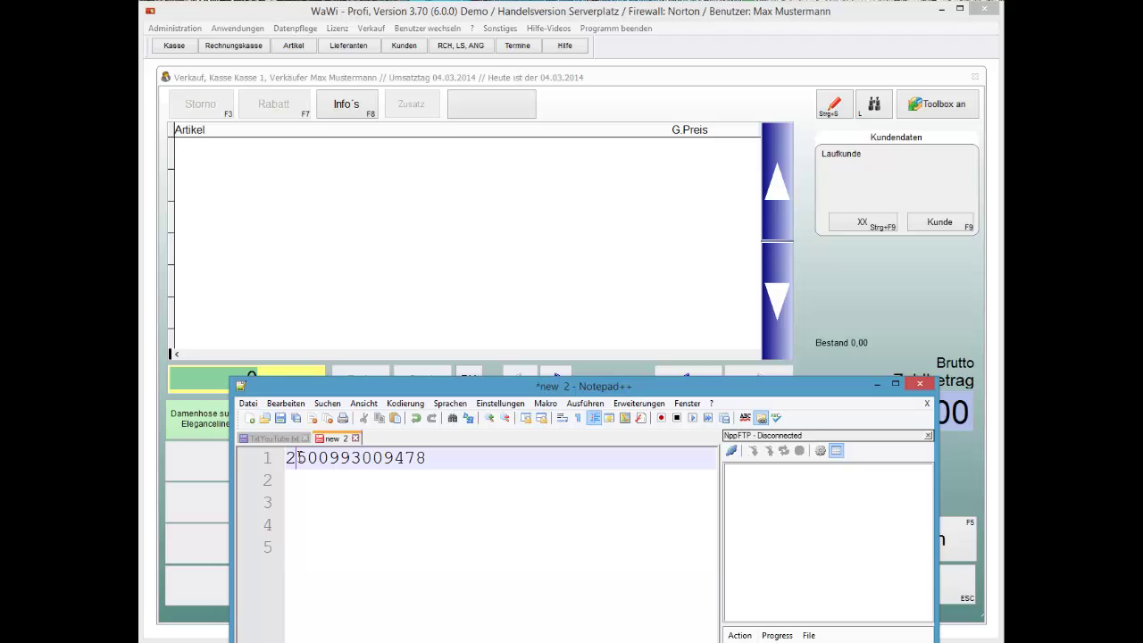
pyautogui.write('8')
pyautogui.press('Delete')
pyautogui.doubleClick(350, 461)
pyautogui.hotkey('ctrl', 'c')
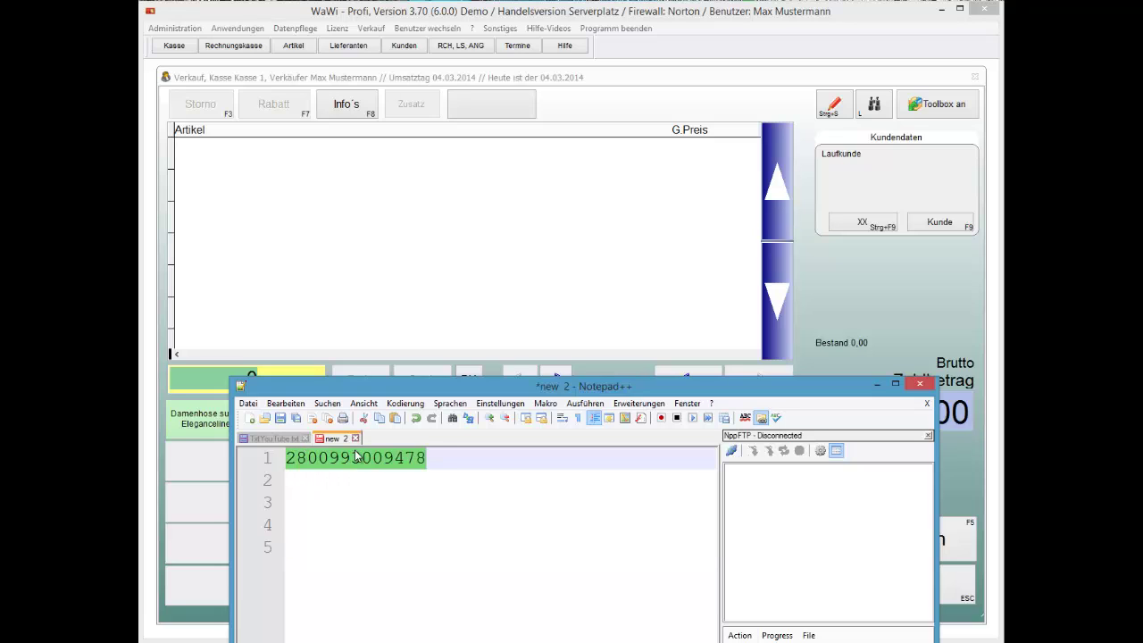
# Step: Enter the copied scale code with prefix 28 in the register's article number entry
pyautogui.click(217, 373)
pyautogui.hotkey('ctrl', 'v')
pyautogui.press('Return')
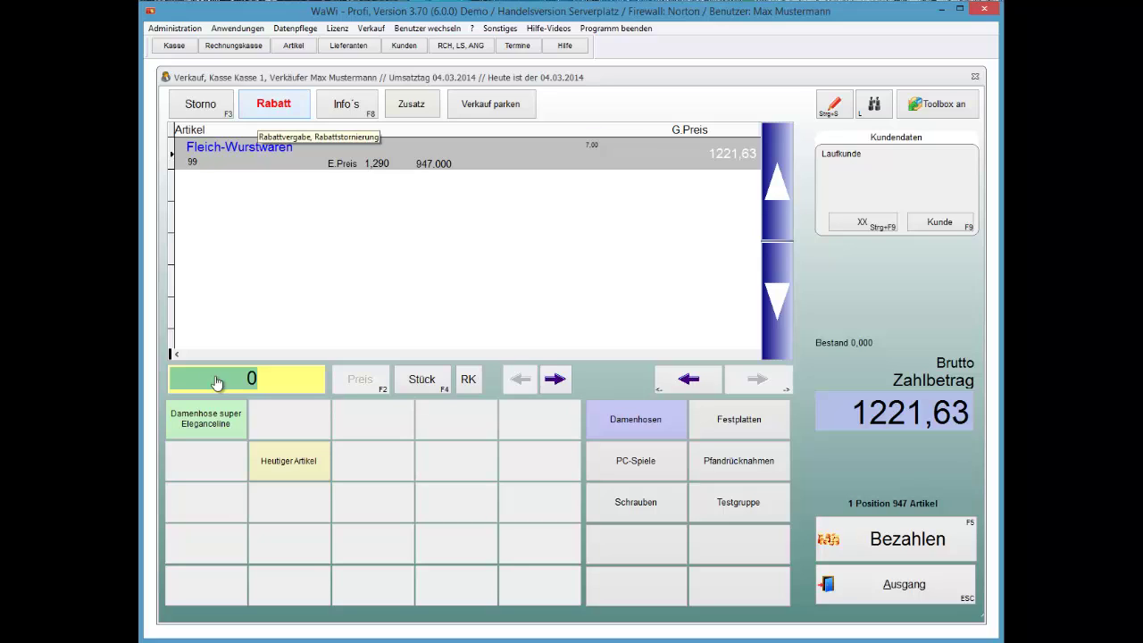
pyautogui.click(216, 382)
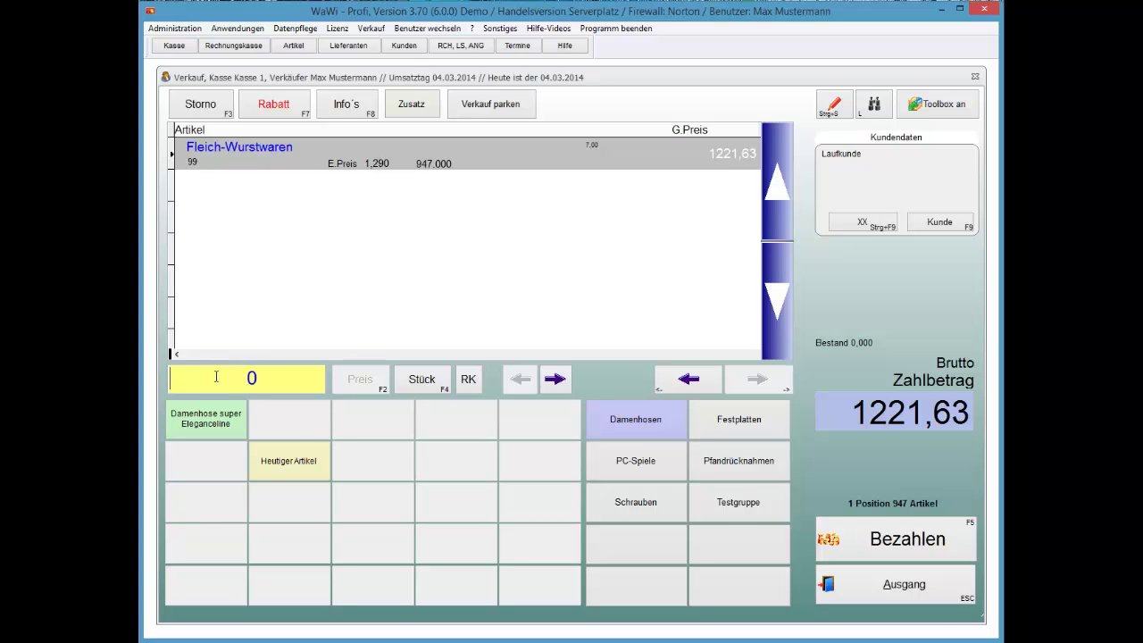
# Step: Mark the article number digits 0099 in the scale code and bring up article 99, Fleich-Wurstwaren, in the article master
pyautogui.hotkey('alt', 'Tab')
pyautogui.moveTo(307, 458); pyautogui.dragTo(350, 458)
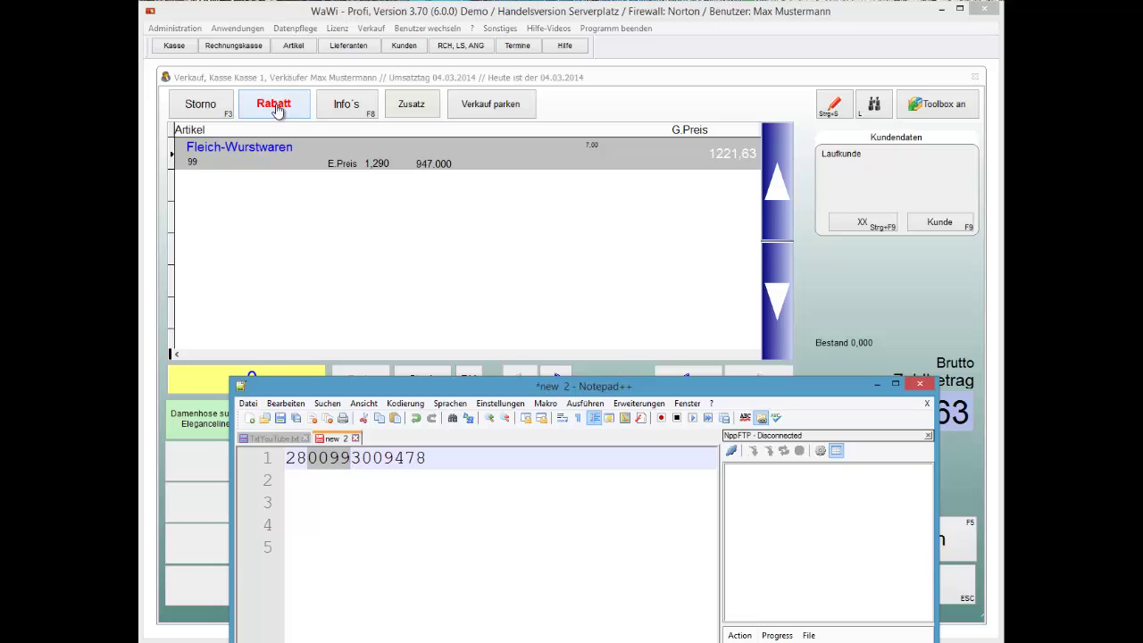
pyautogui.click(294, 45)
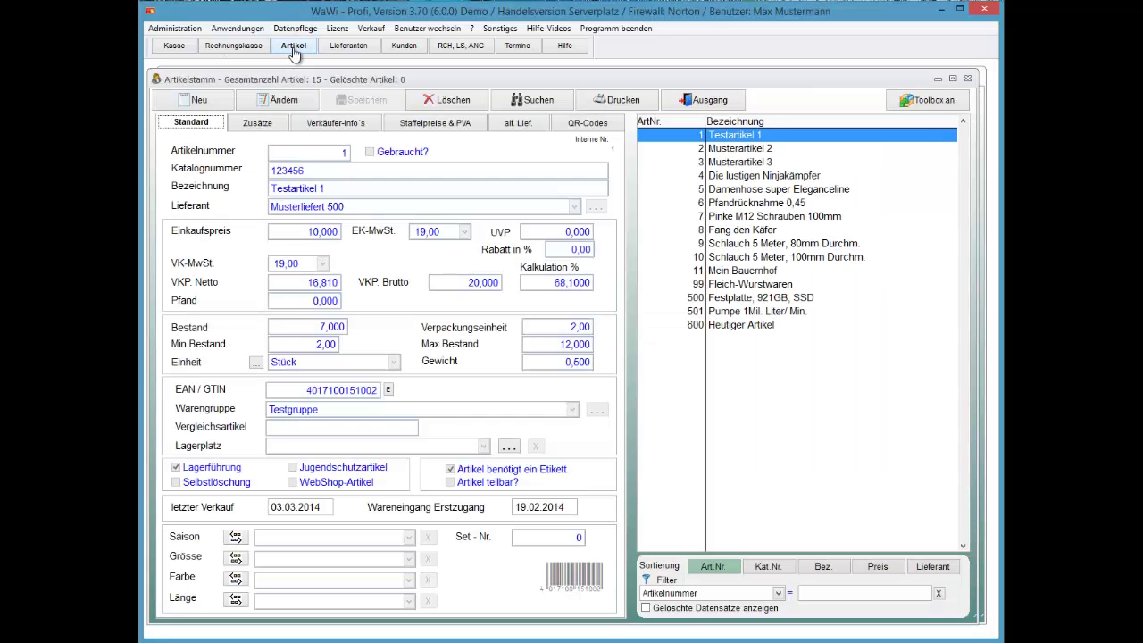
pyautogui.hotkey('ctrl', 'v')
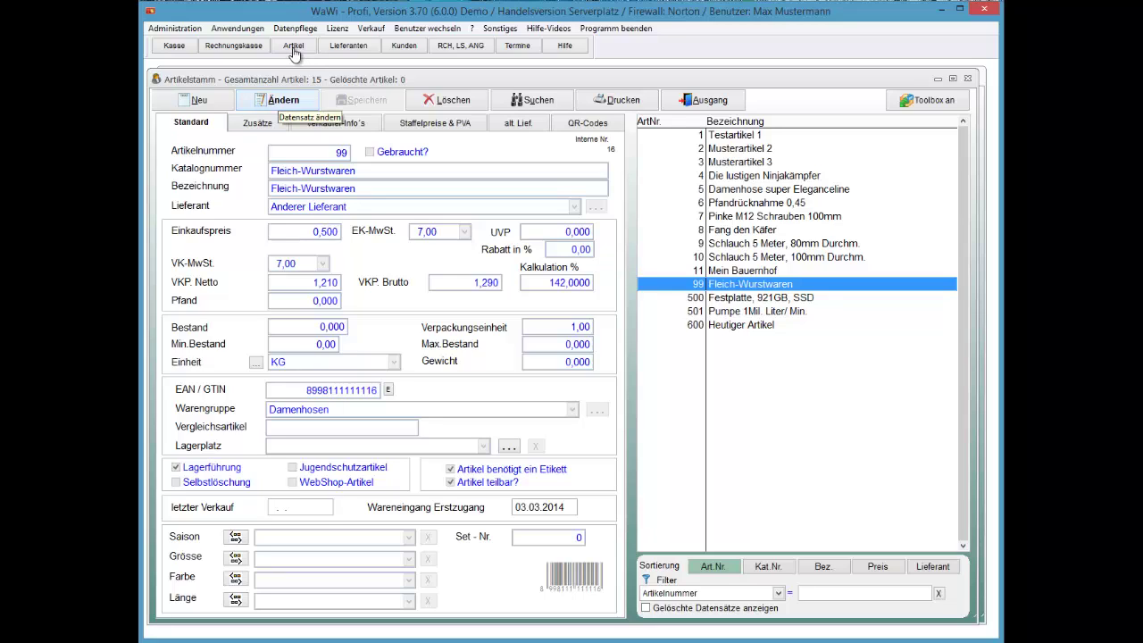
# Step: Edit the Fleich-Wurstwaren article, change its article number to 98 and save the change
pyautogui.press('F2')
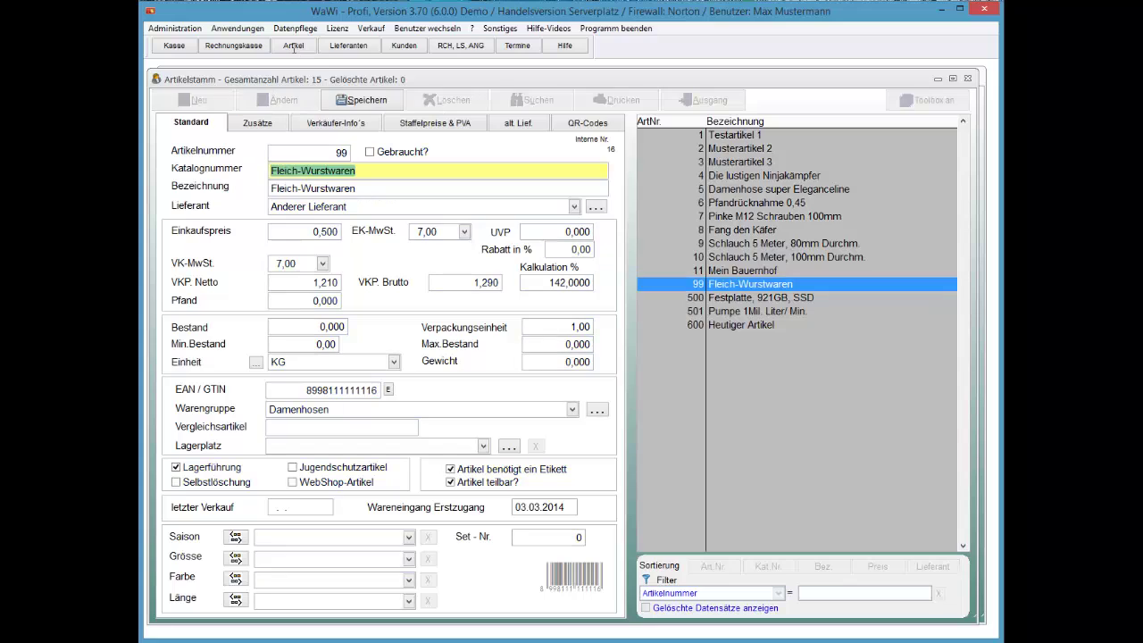
pyautogui.press('BackSpace')
pyautogui.write('8')
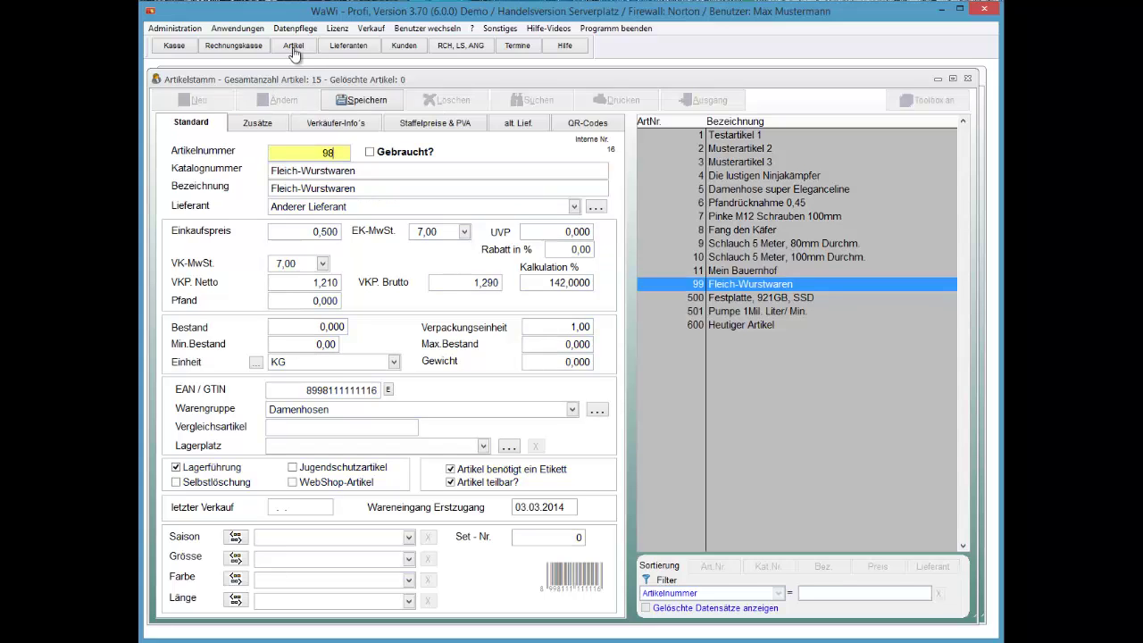
pyautogui.press('Return')
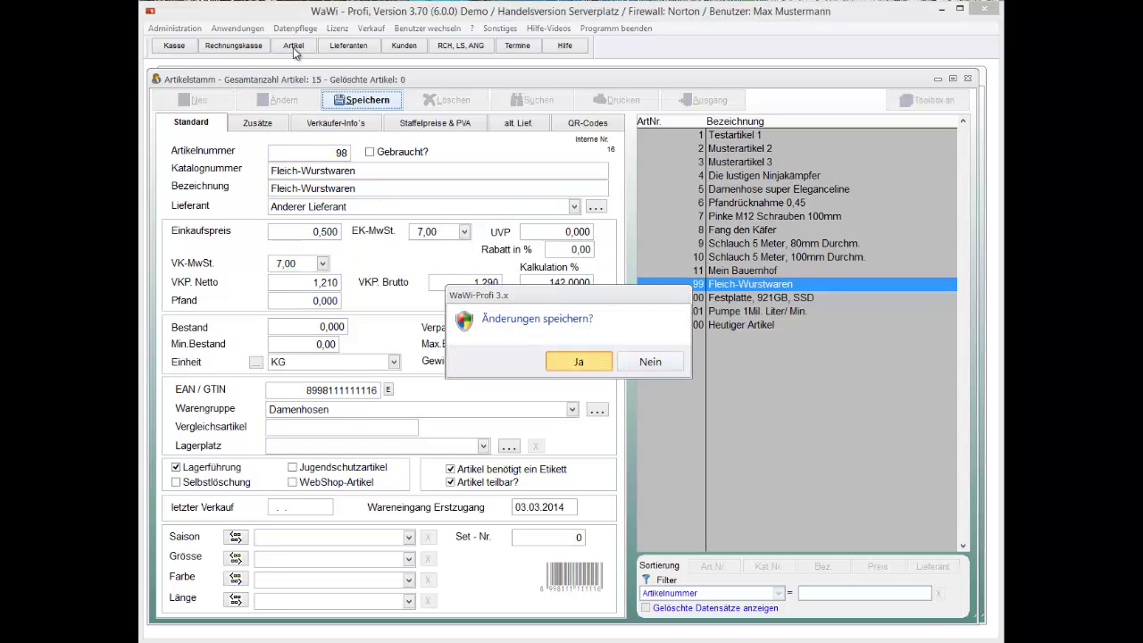
pyautogui.press('Return')
# Step: Bring up the Schnell Artikel goods receipt entry, switch to Notepad++ and mark the digits 99 in the scale code
pyautogui.click(293, 47)
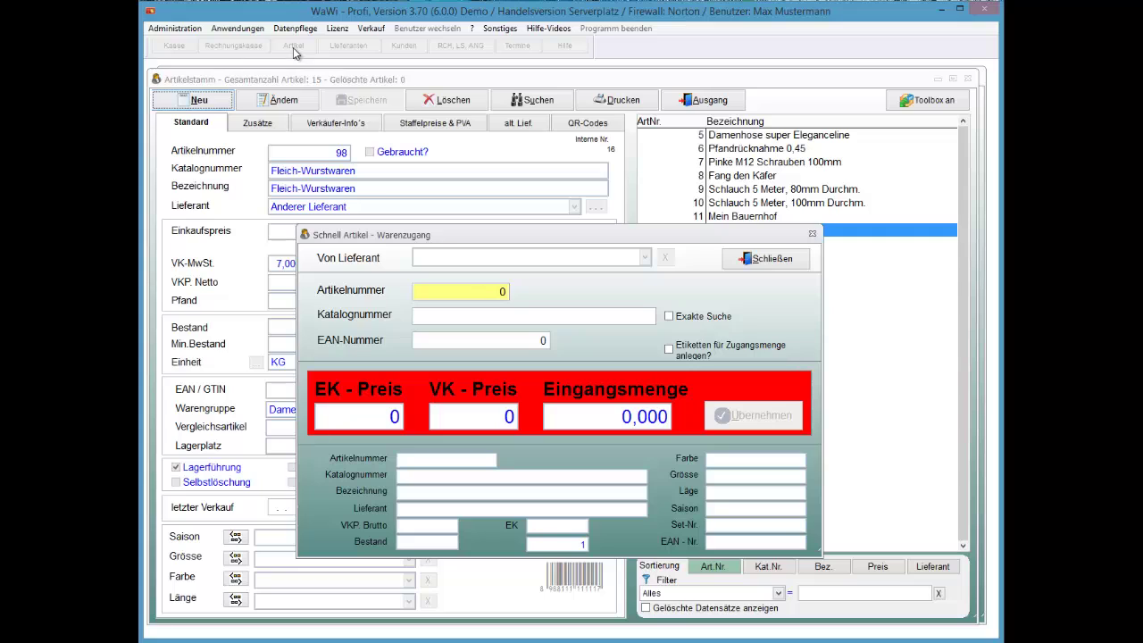
pyautogui.hotkey('alt', 'Tab')
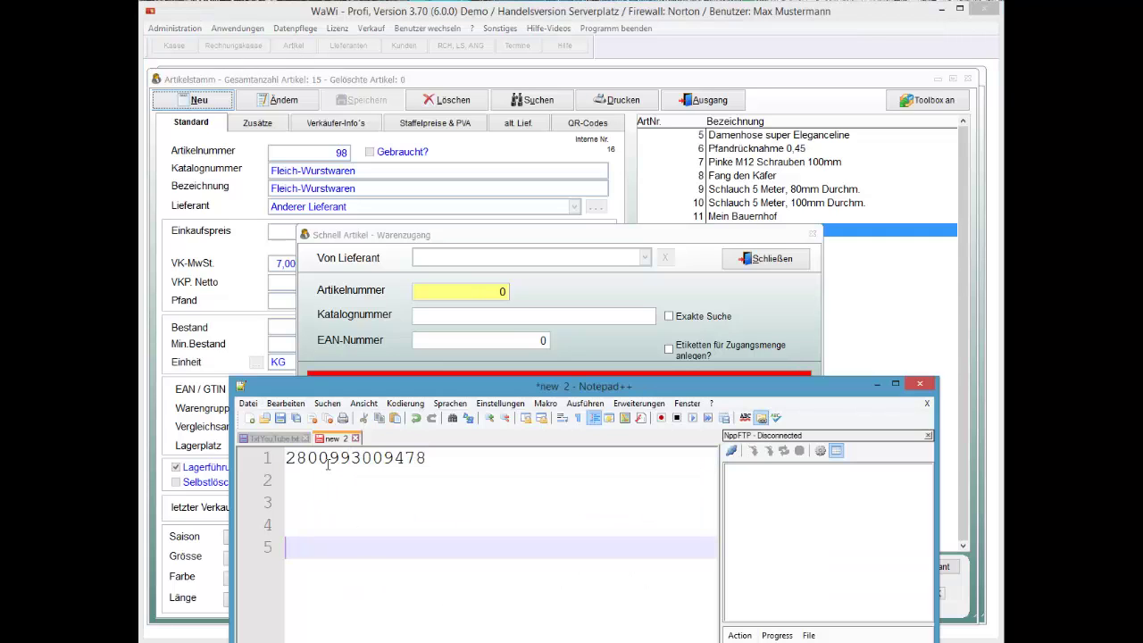
pyautogui.moveTo(328, 458); pyautogui.dragTo(346, 460)
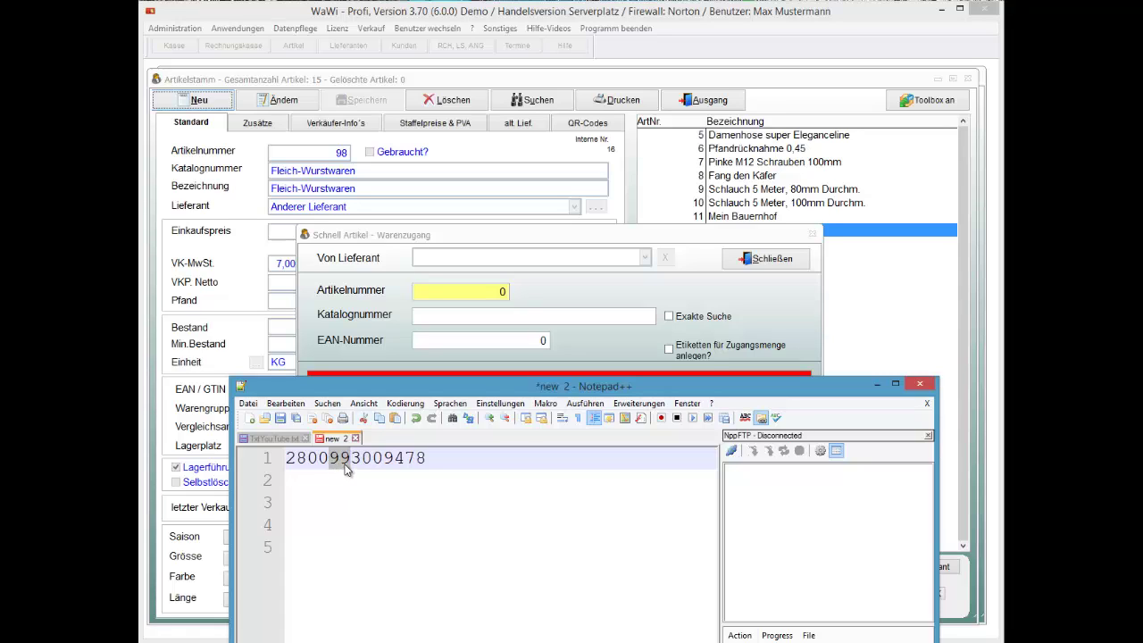
# Step: Enter Fleischwaren as the catalogue number in the quick goods receipt and create a new article from it
pyautogui.click(434, 323)
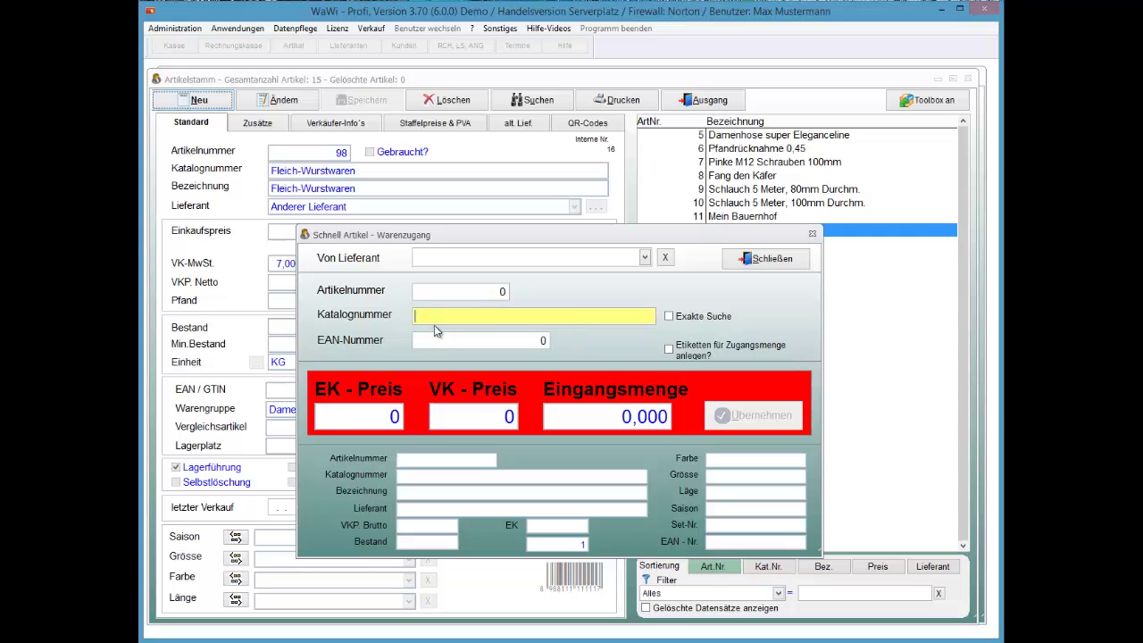
pyautogui.write('Fleischwaren')
pyautogui.press('Return')
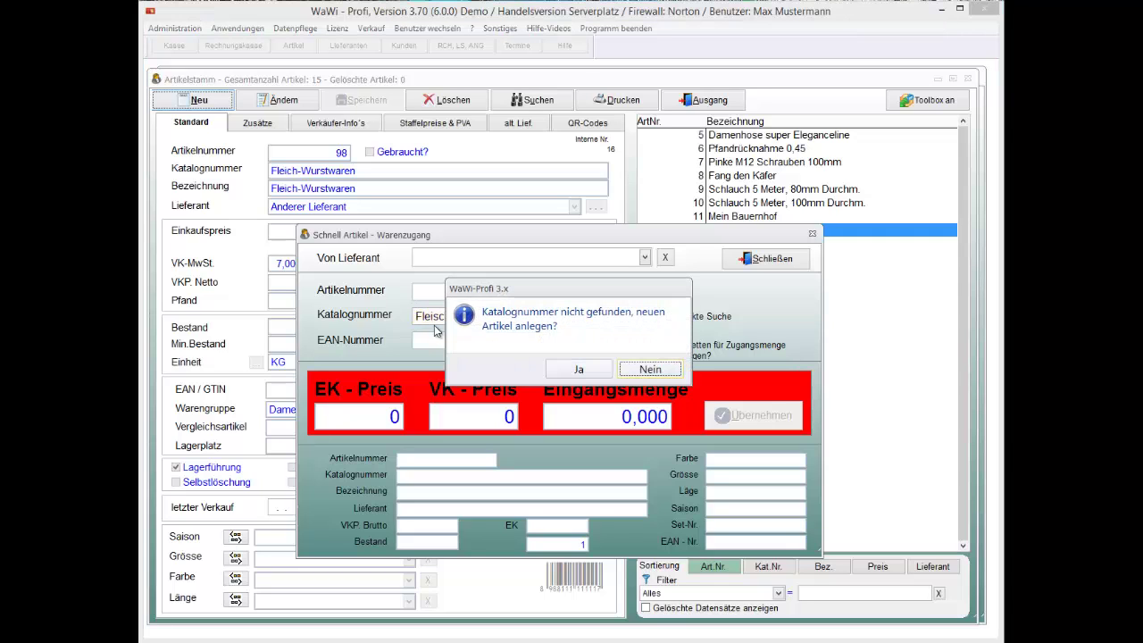
pyautogui.press('Left')
pyautogui.press('Return')
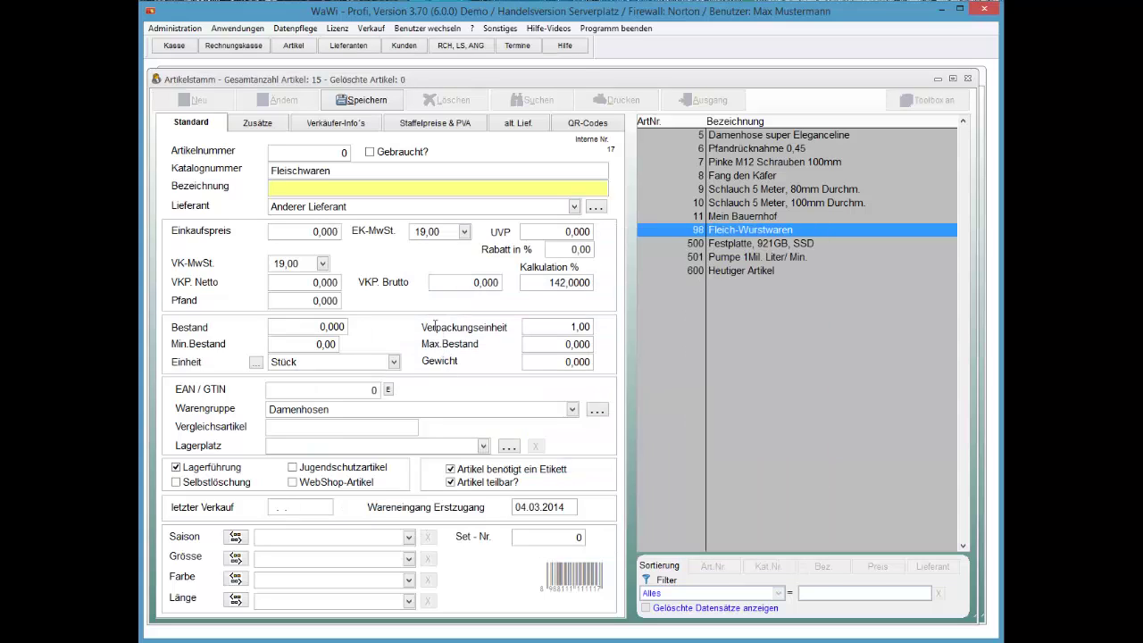
# Step: Set the new article's article number to 99
pyautogui.hotkey('shift', 'Tab')
pyautogui.hotkey('shift', 'Tab')
pyautogui.write('99')
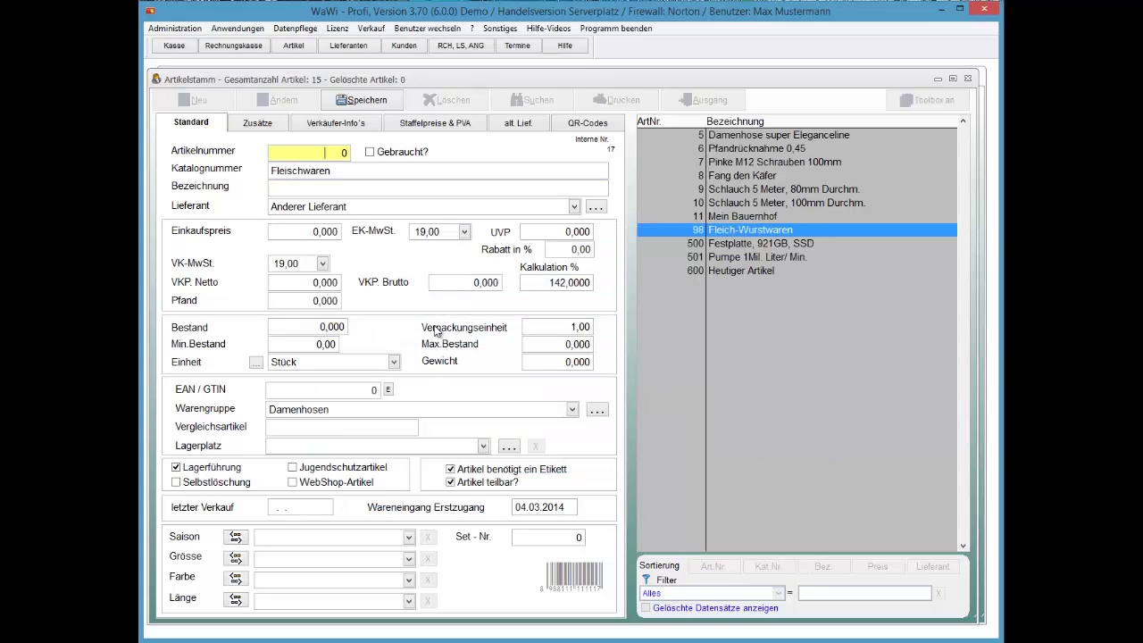
pyautogui.press('Tab')
pyautogui.press('Tab')
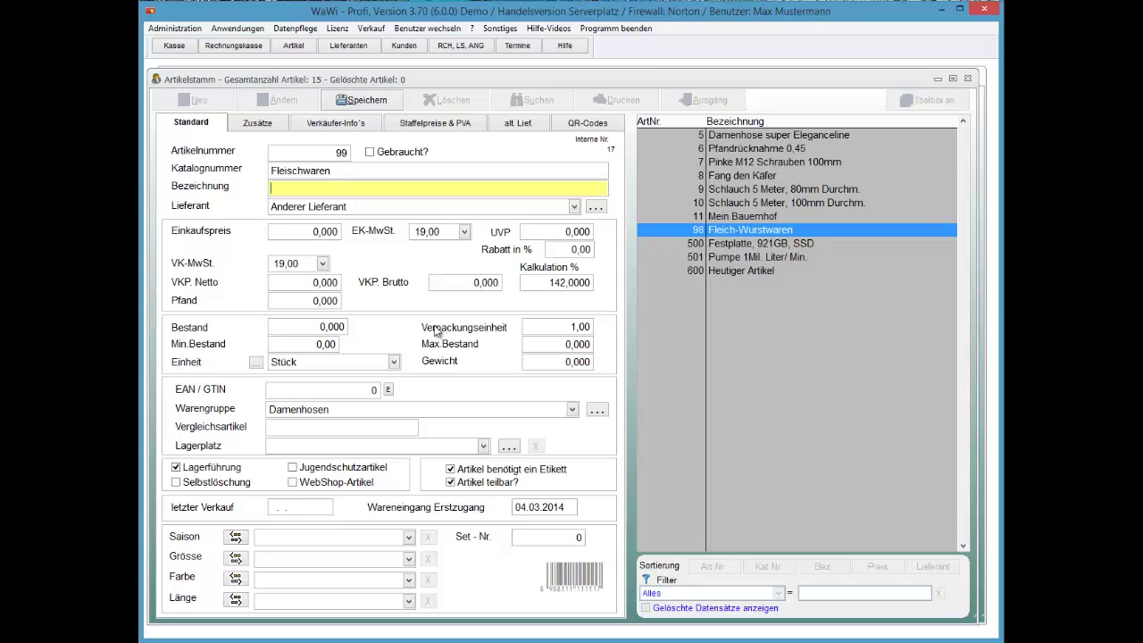
# Step: Enter Thekenverkauf Fleischwaren as the description of the new article
pyautogui.write('Th')
pyautogui.write('ekenverka')
pyautogui.write('uf F')
pyautogui.write('leischerei')
pyautogui.press('BackSpace')
pyautogui.press('BackSpace')
pyautogui.press('BackSpace')
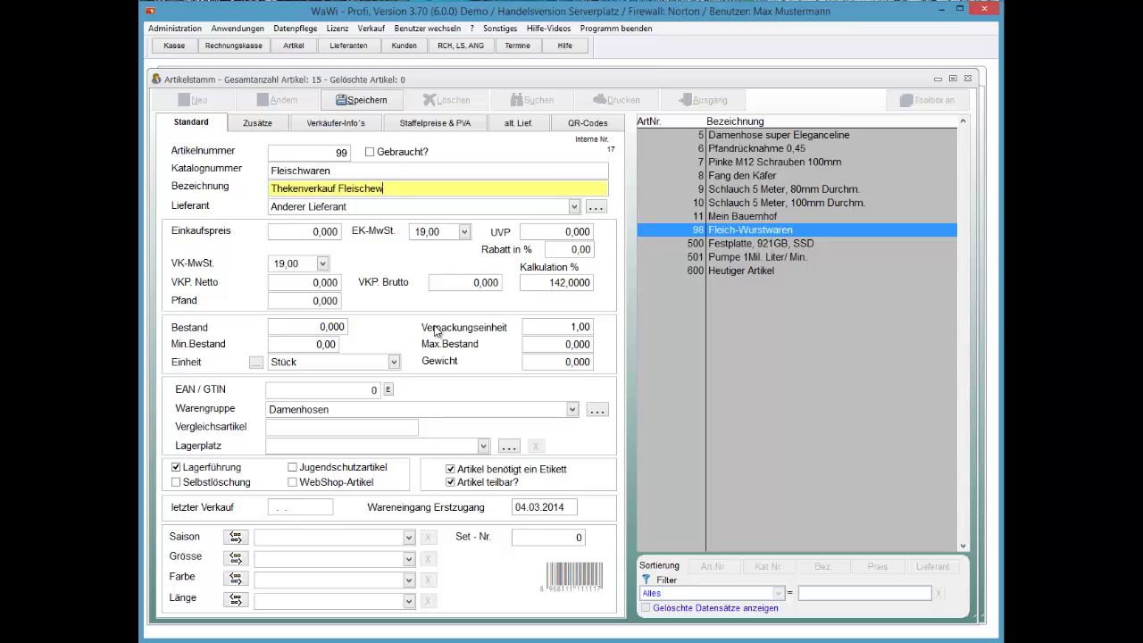
pyautogui.press('BackSpace')
pyautogui.press('BackSpace')
pyautogui.write('hwaren')
pyautogui.press('Tab')
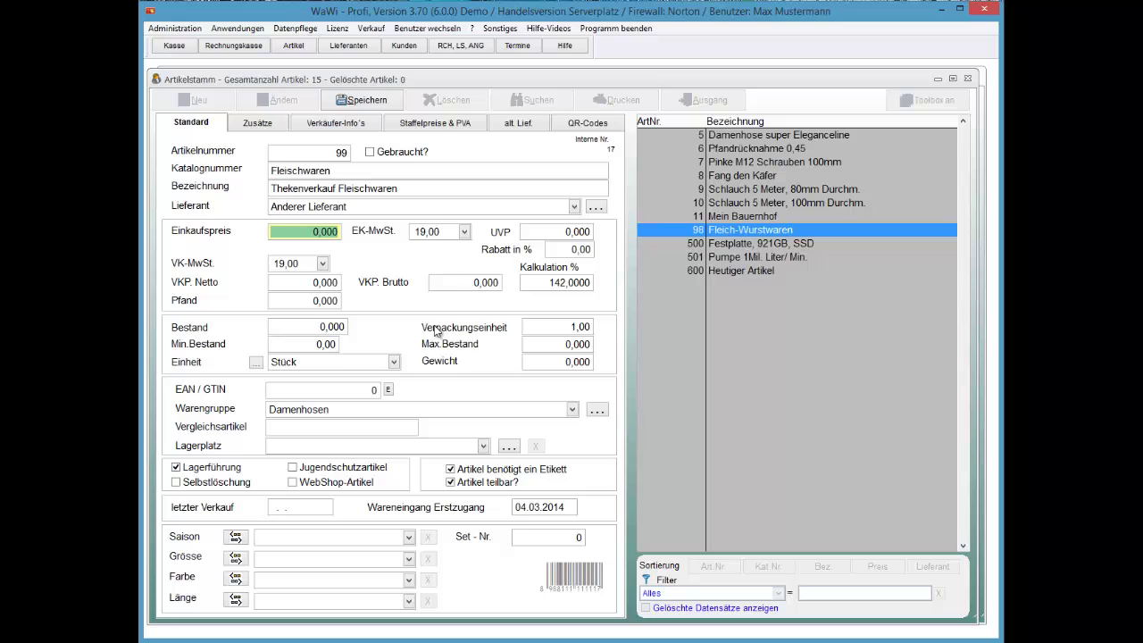
# Step: Set the new article's purchase price to 1 and its gross sales price to 2
pyautogui.write('1 ,')
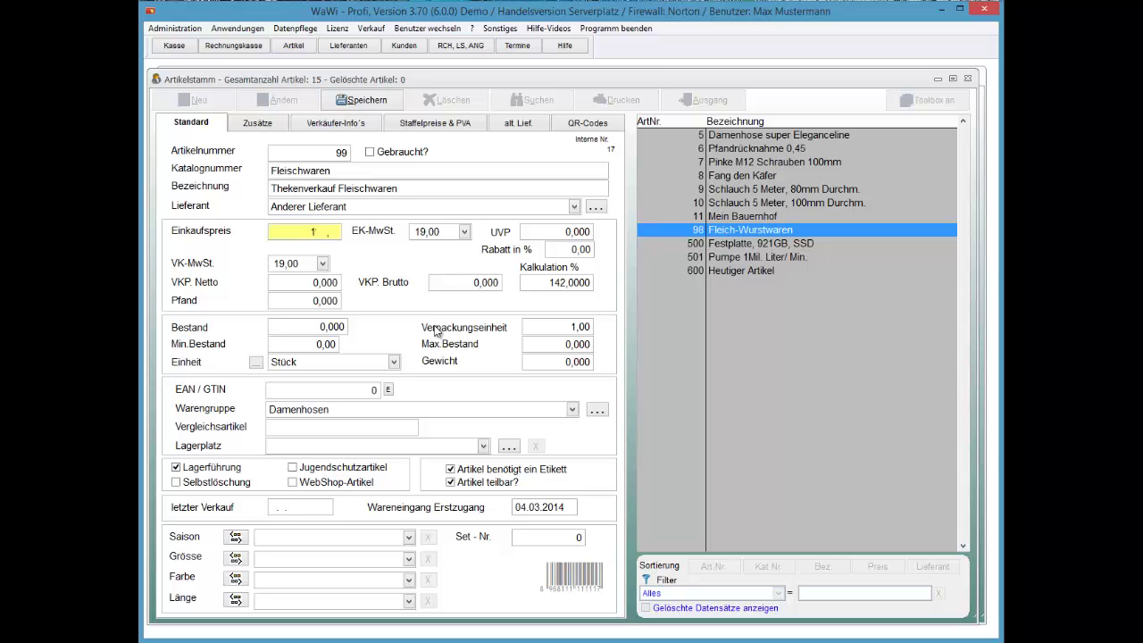
pyautogui.press('Tab')
pyautogui.press('Tab')
pyautogui.press('Tab')
pyautogui.press('Tab')
pyautogui.press('Tab')
pyautogui.press('Tab')
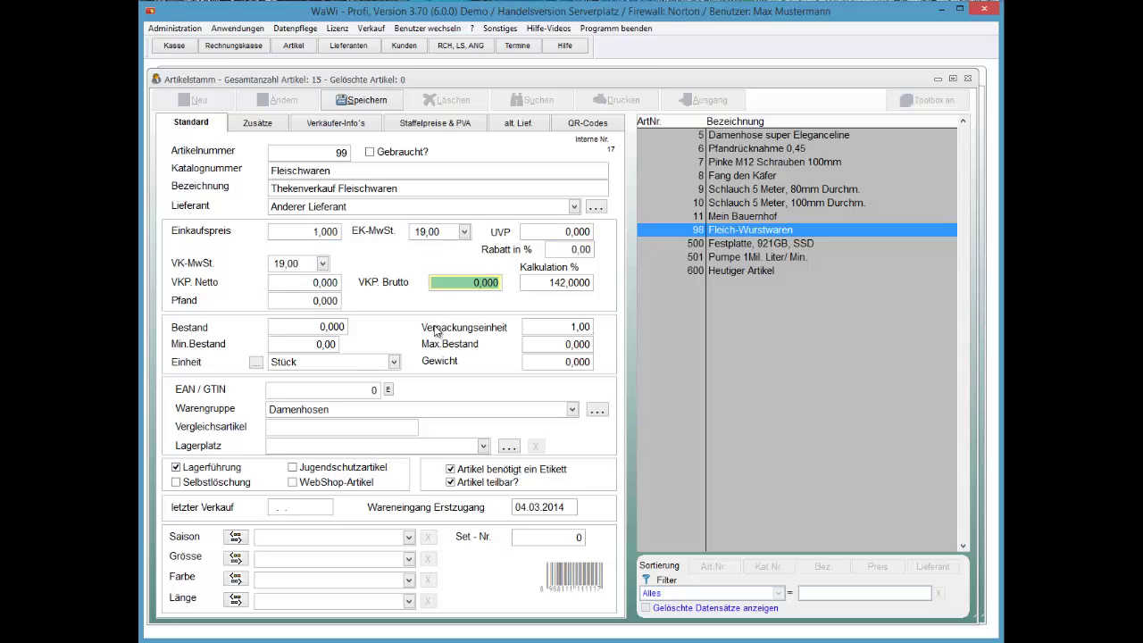
pyautogui.write('2')
pyautogui.press('Tab')
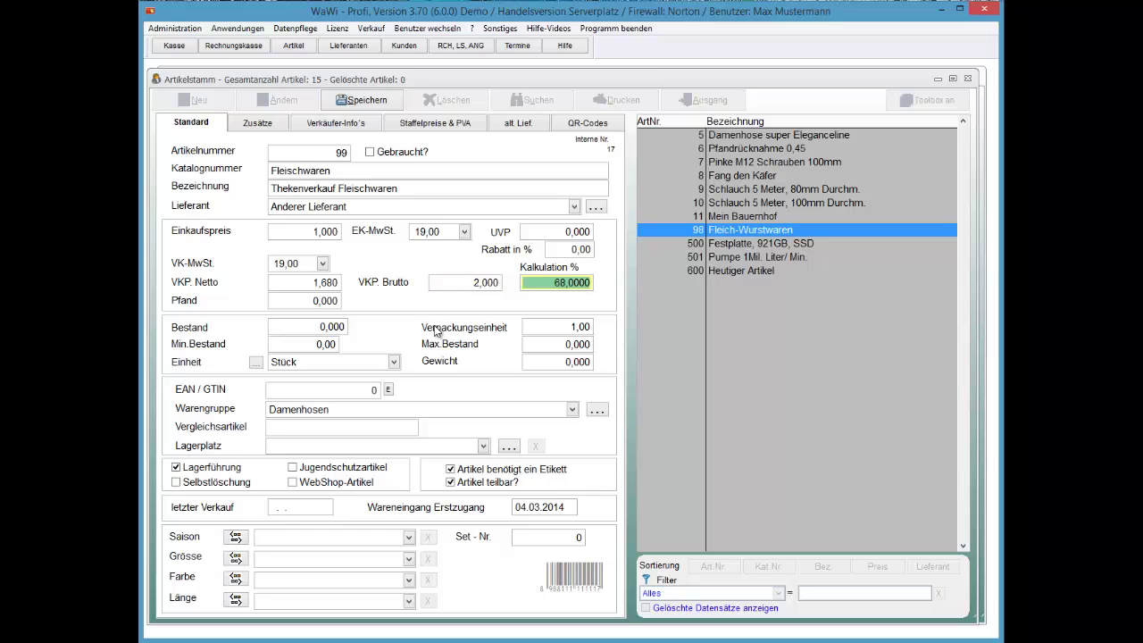
# Step: Set the sales VAT rate of the new article to 7,00 percent
pyautogui.hotkey('shift', 'Tab')
pyautogui.hotkey('shift', 'Tab')
pyautogui.hotkey('shift', 'Tab')
pyautogui.hotkey('alt', 'Down')
pyautogui.press('Down')
pyautogui.press('Down')
pyautogui.press('Tab')
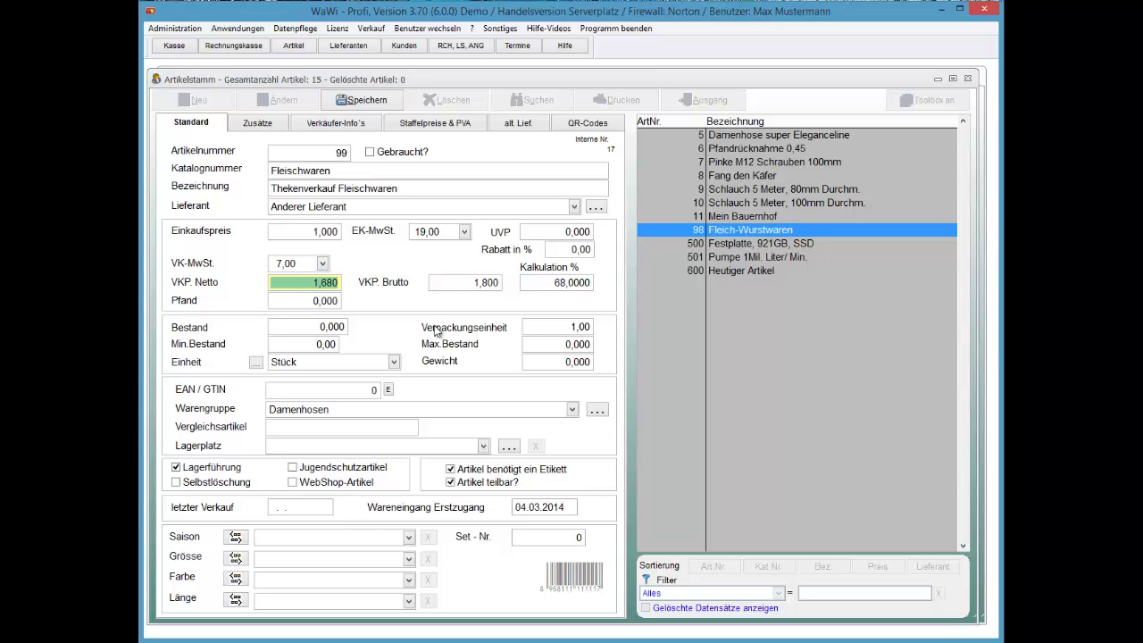
# Step: Assign the new article to the product group Fleich-Wurstwaren
pyautogui.press('Tab')
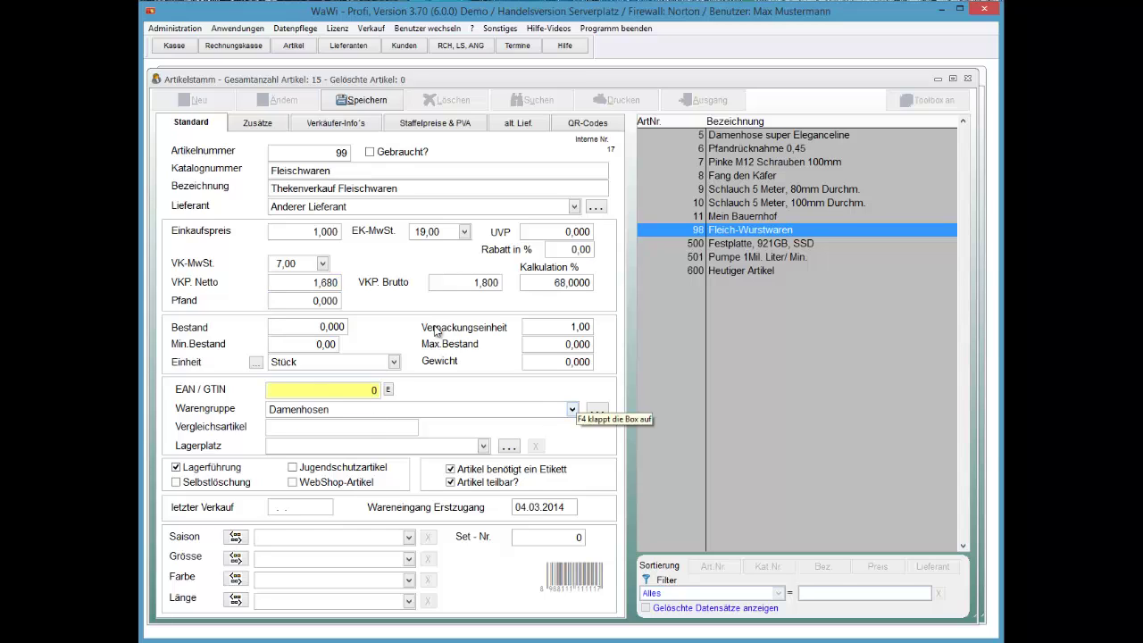
pyautogui.press('Tab')
pyautogui.hotkey('alt', 'Down')
pyautogui.scroll(-2, 435, 333)
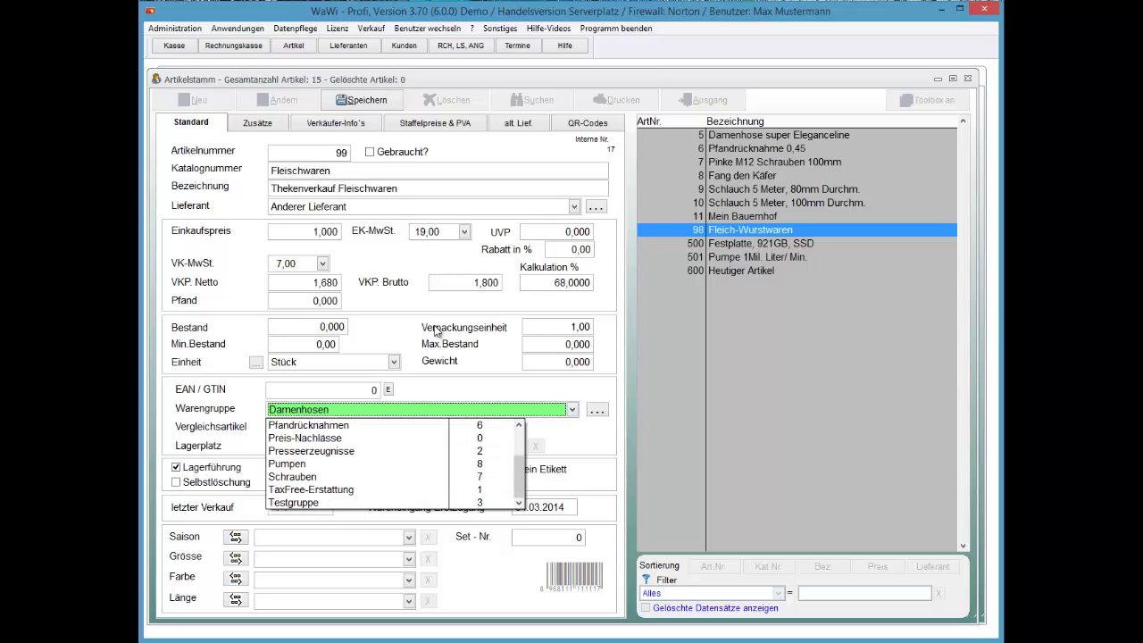
pyautogui.press('End')
pyautogui.press('Up')
pyautogui.press('Up')
pyautogui.press('Up')
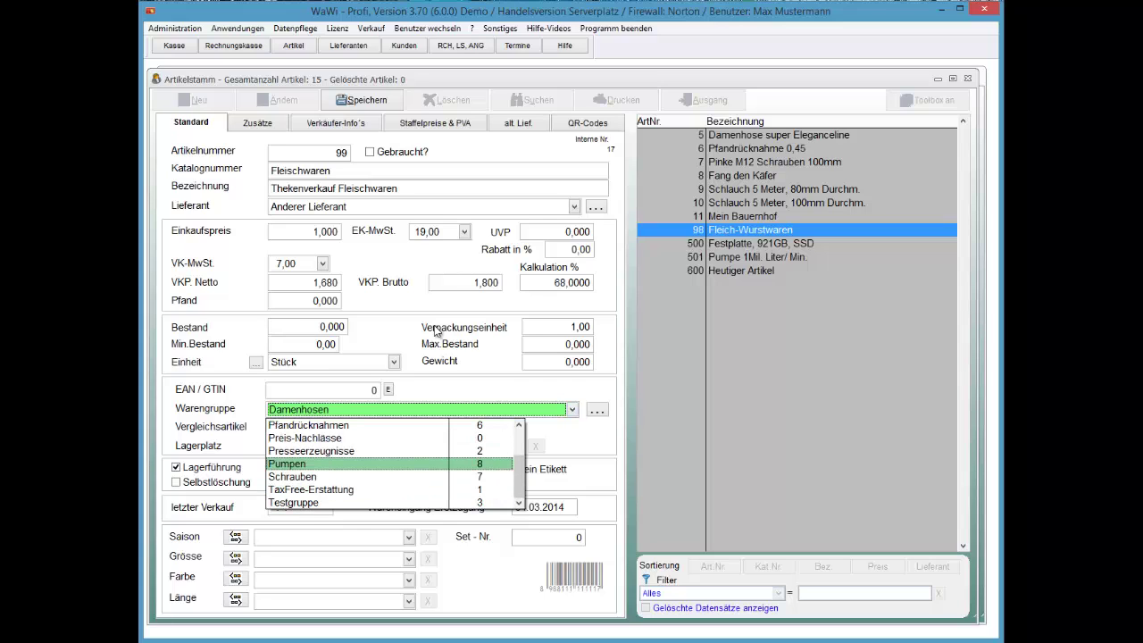
pyautogui.scroll(2, 436, 332)
pyautogui.press('Up')
pyautogui.press('Up')
pyautogui.press('Up')
pyautogui.press('Up')
pyautogui.press('Up')
pyautogui.press('Return')
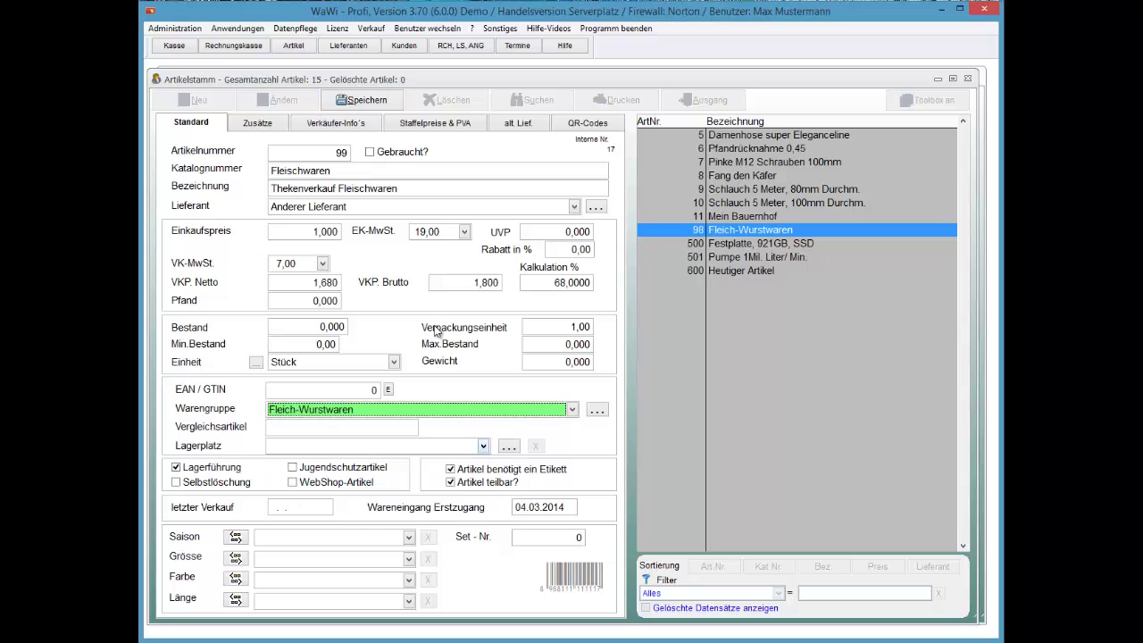
# Step: Turn the article's stock management option (Lagerführung) off and back on
pyautogui.press('Tab')
pyautogui.press('Tab')
pyautogui.press('Tab')
pyautogui.press('Tab')
pyautogui.press('Tab')
pyautogui.press('space')
pyautogui.hotkey('shift', 'Tab')
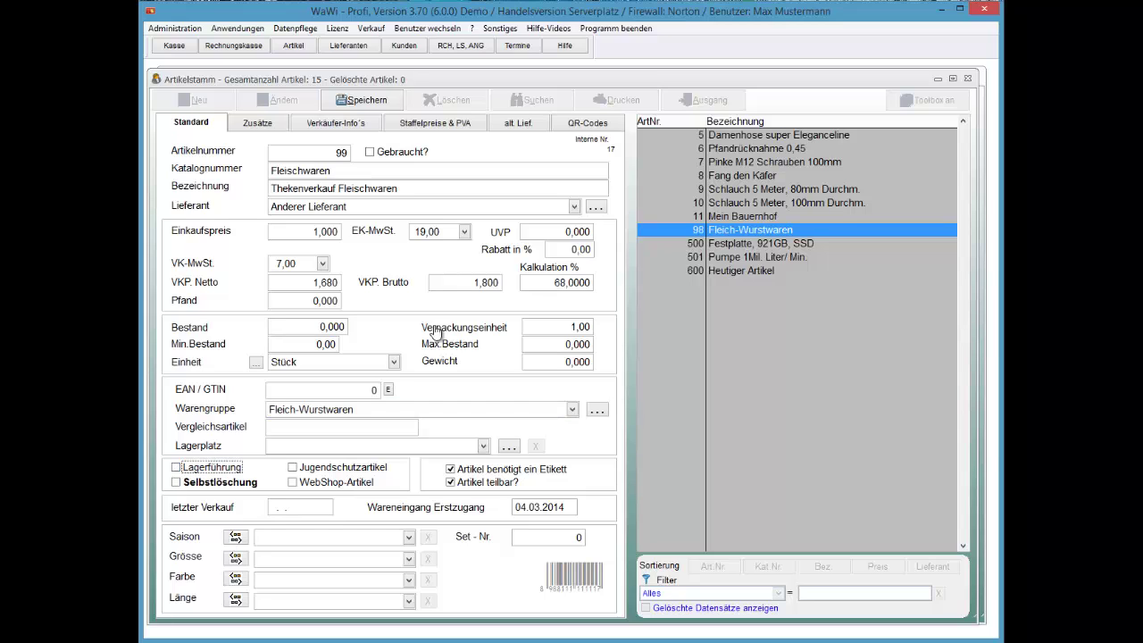
pyautogui.press('Tab')
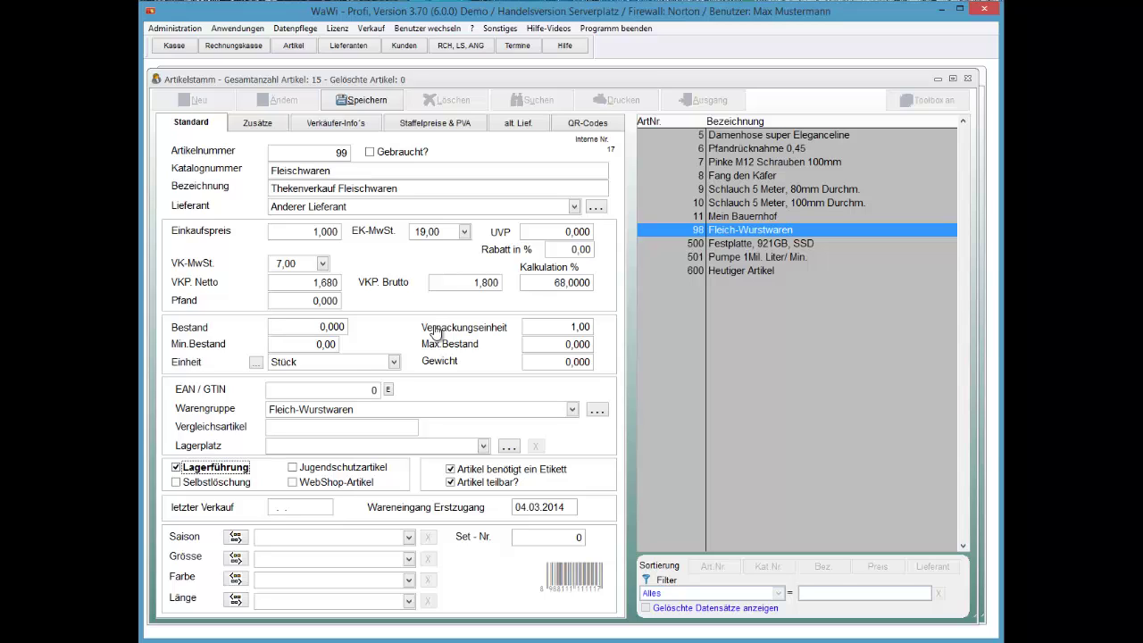
# Step: Turn off the label requirement (Artikel benötigt ein Etikett) for the new article and save it
pyautogui.press('Tab')
pyautogui.press('Tab')
pyautogui.press('Tab')
pyautogui.press('Tab')
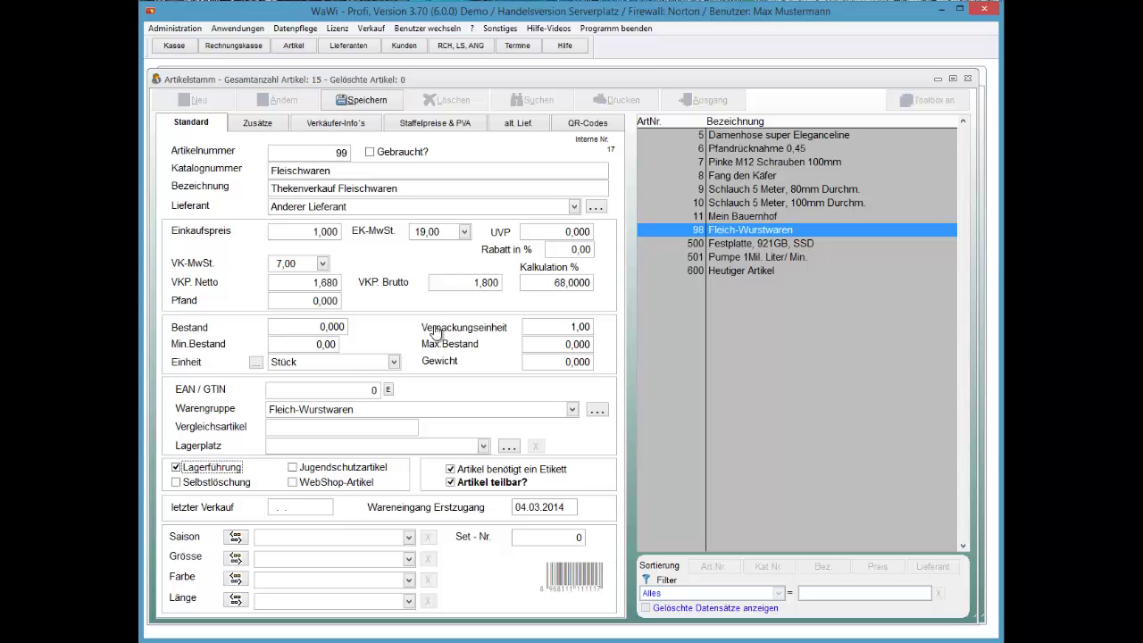
pyautogui.hotkey('shift', 'Tab')
pyautogui.press('space')
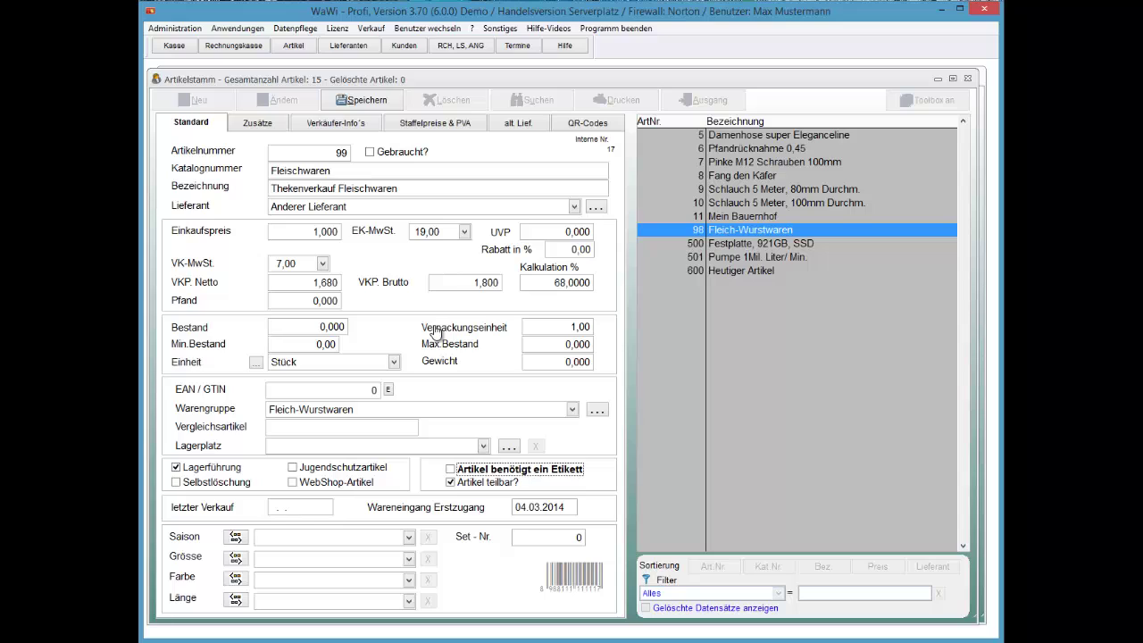
pyautogui.press('Tab')
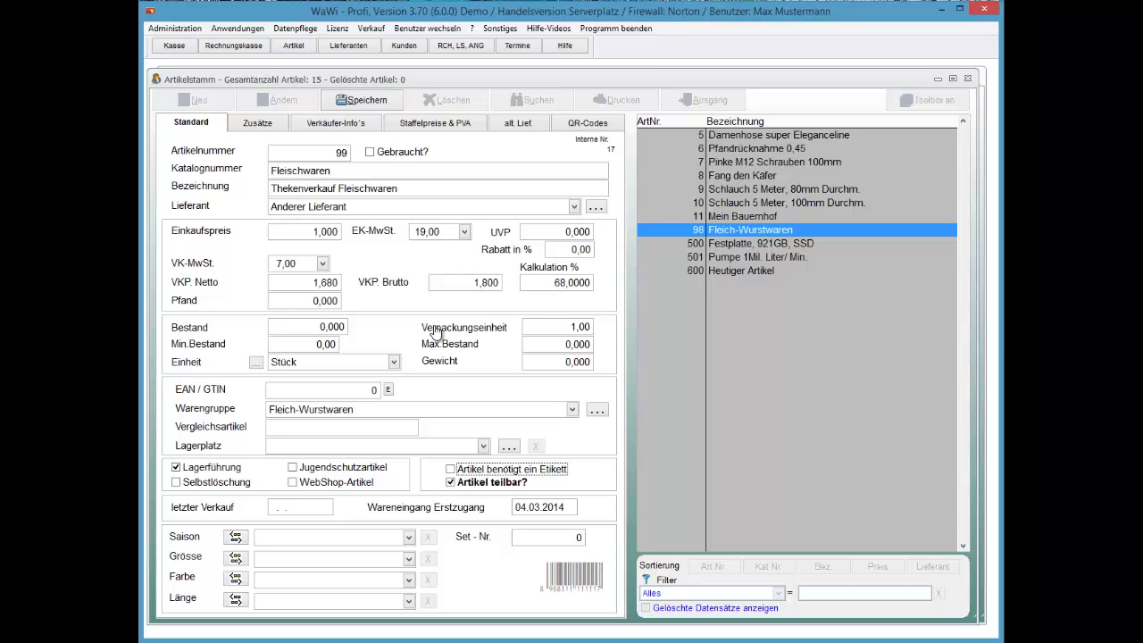
pyautogui.hotkey('alt', 's')
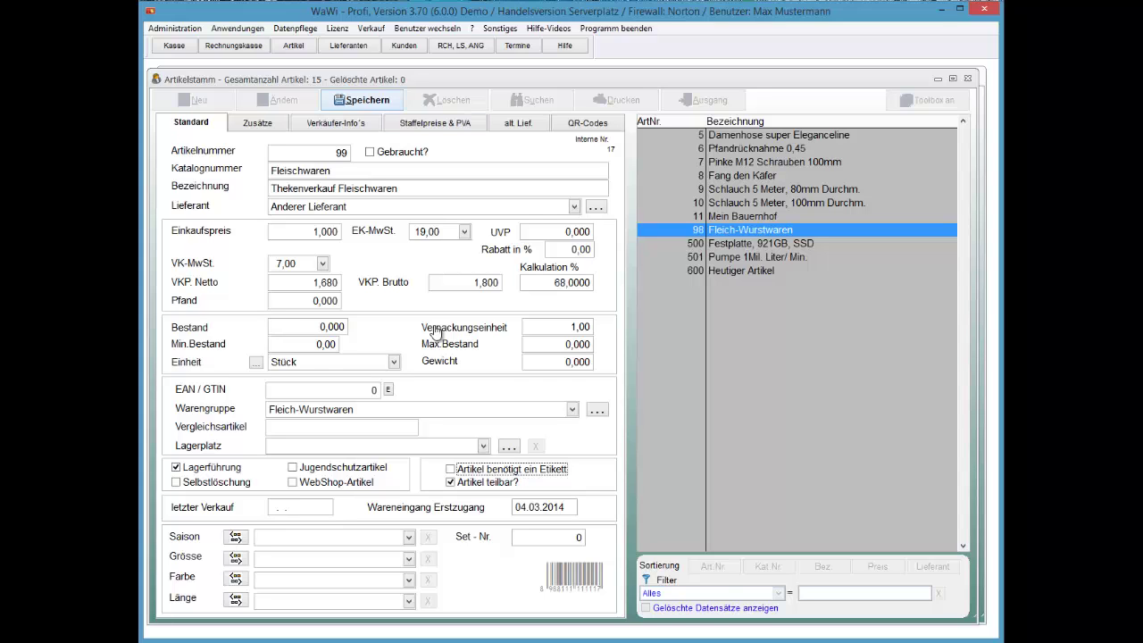
pyautogui.press('Return')
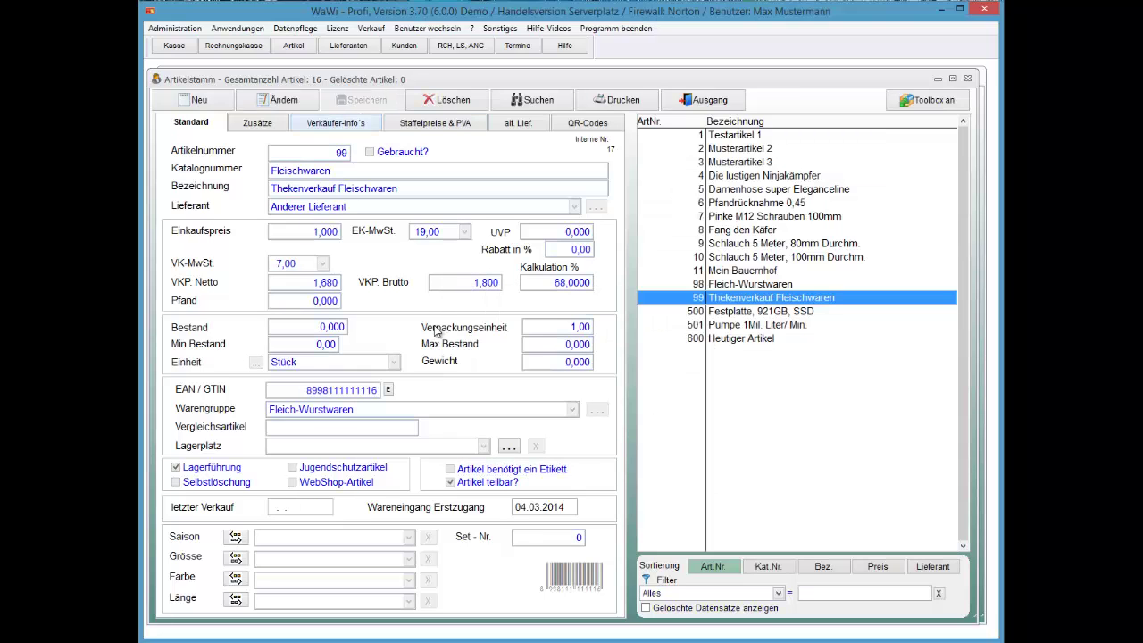
# Step: Return to the register sale, void the Fleich-Wurstwaren position and enter the scale code containing article number 0099
pyautogui.press('Escape')
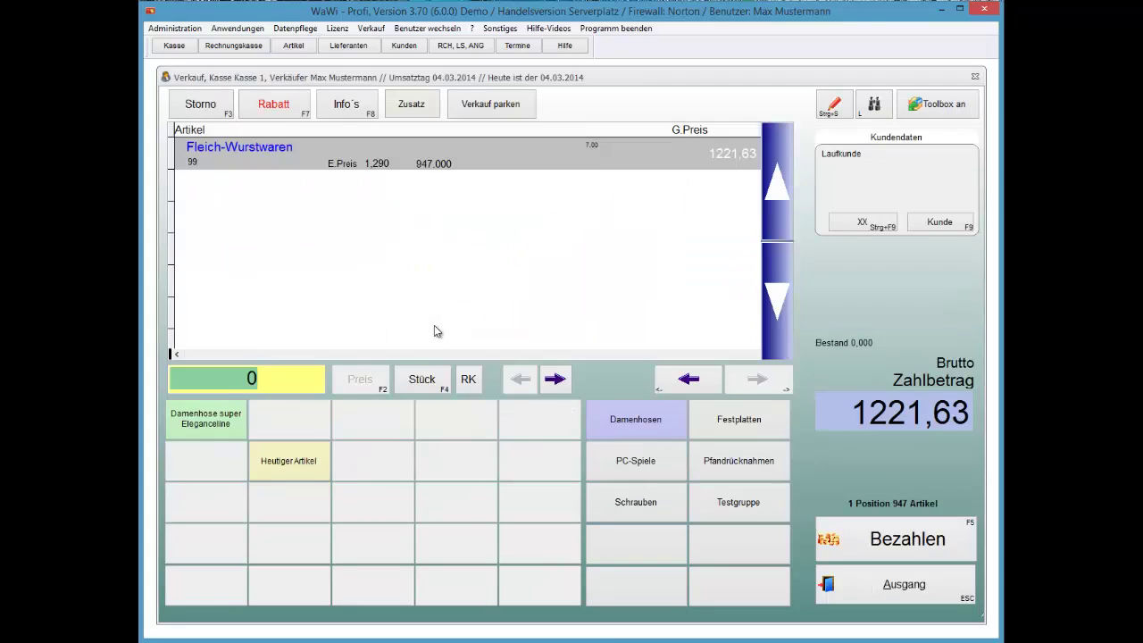
pyautogui.press('F3')
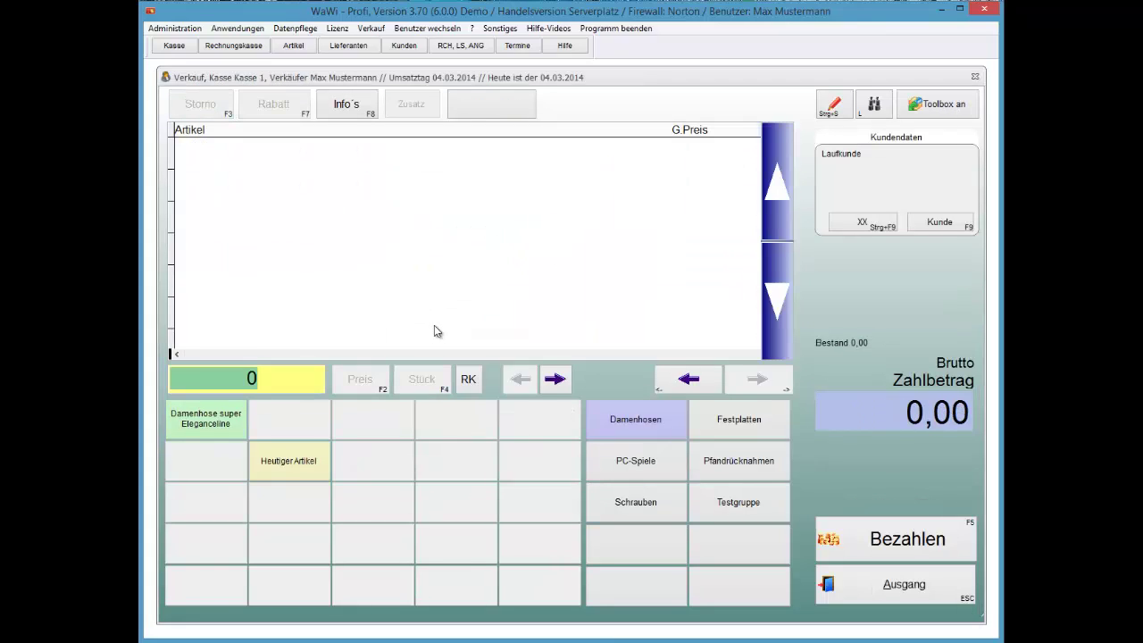
pyautogui.write('2300')
pyautogui.press('Return')
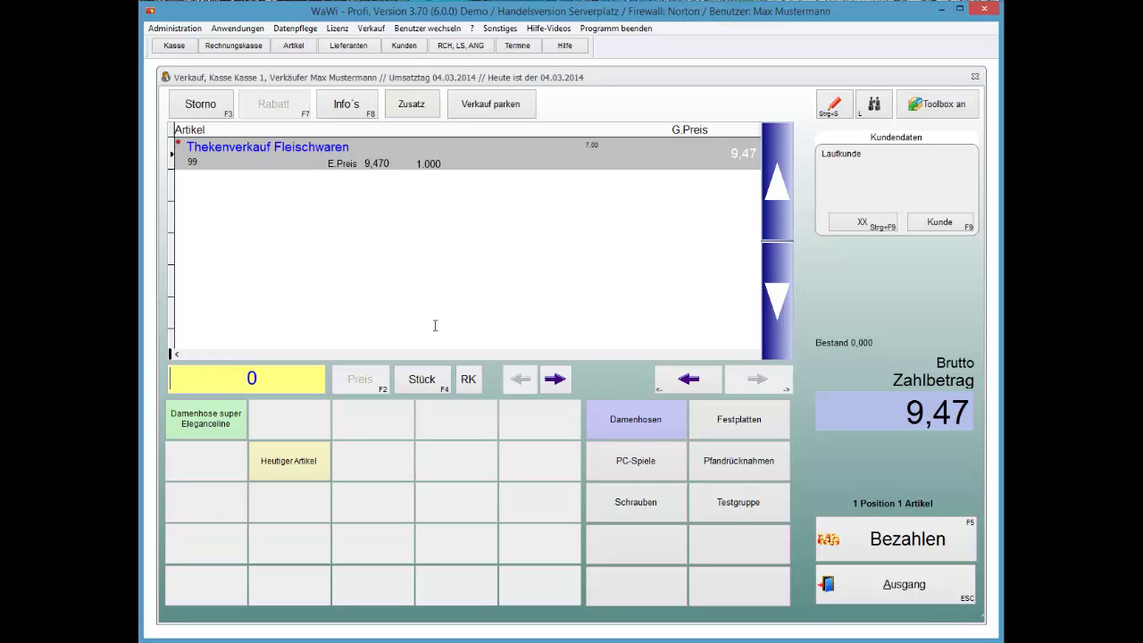
# Step: Switch to Notepad++ and mark the article digits 99 and the prefix 28 in the scale code
pyautogui.hotkey('alt', 'Tab')
pyautogui.moveTo(328, 458); pyautogui.dragTo(355, 466)
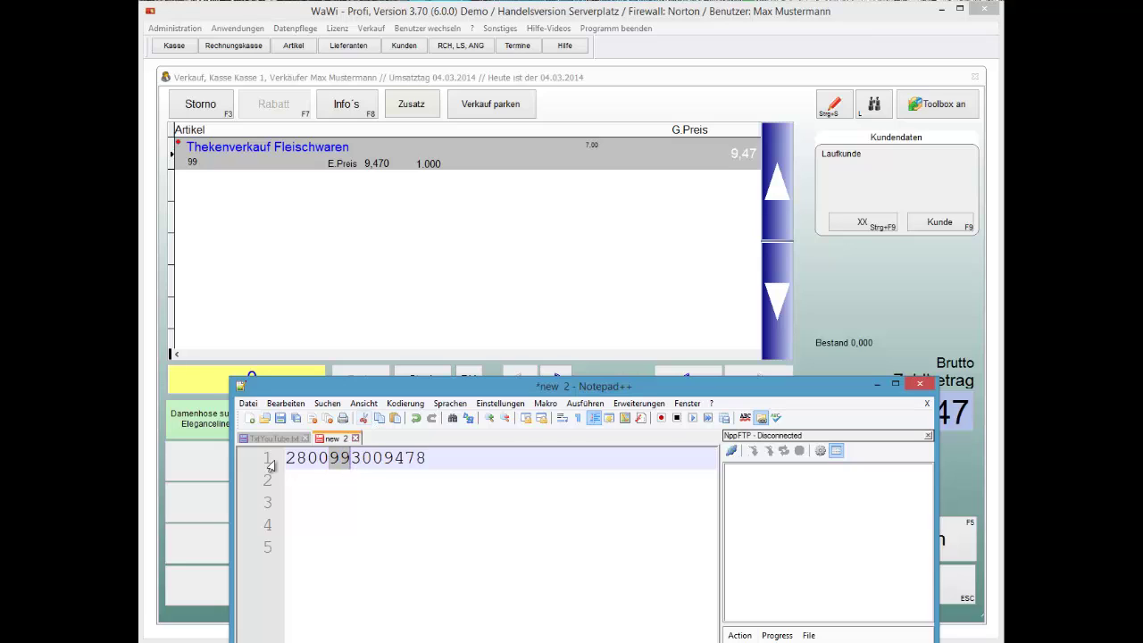
pyautogui.moveTo(307, 458); pyautogui.dragTo(282, 459)
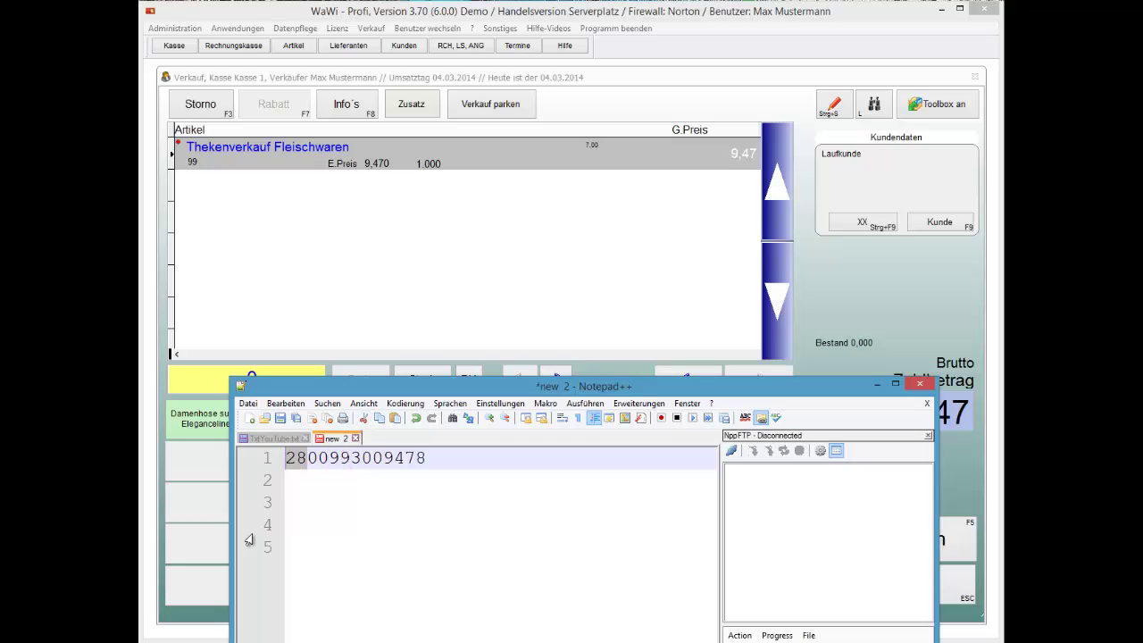
pyautogui.click(324, 502)
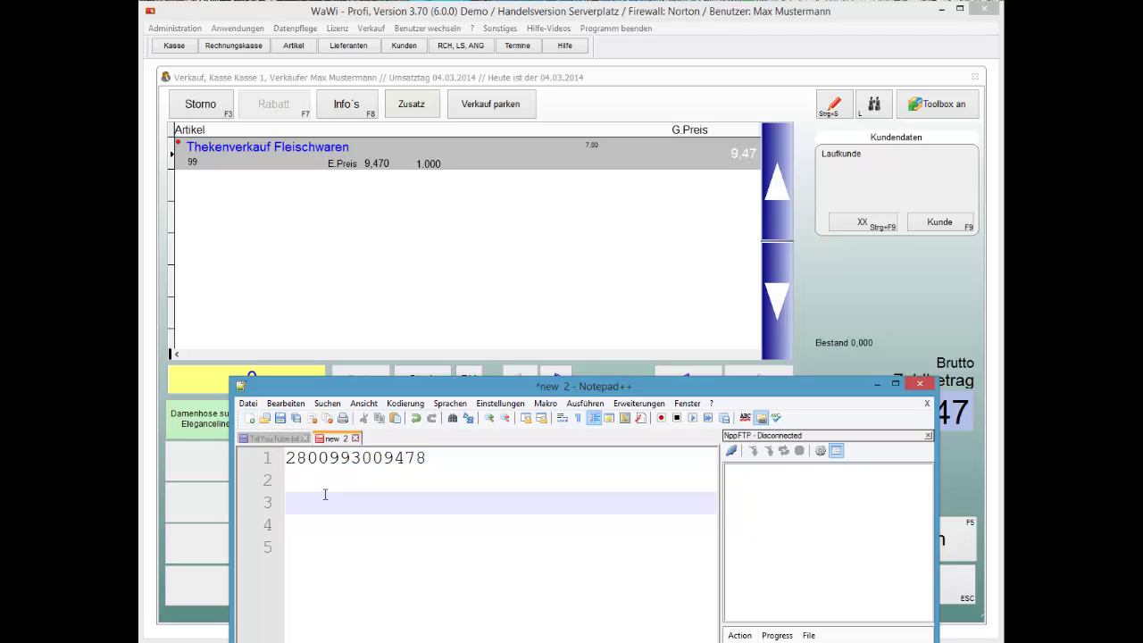
pyautogui.write('2300993009478')
pyautogui.press('Return')
pyautogui.click(297, 502)
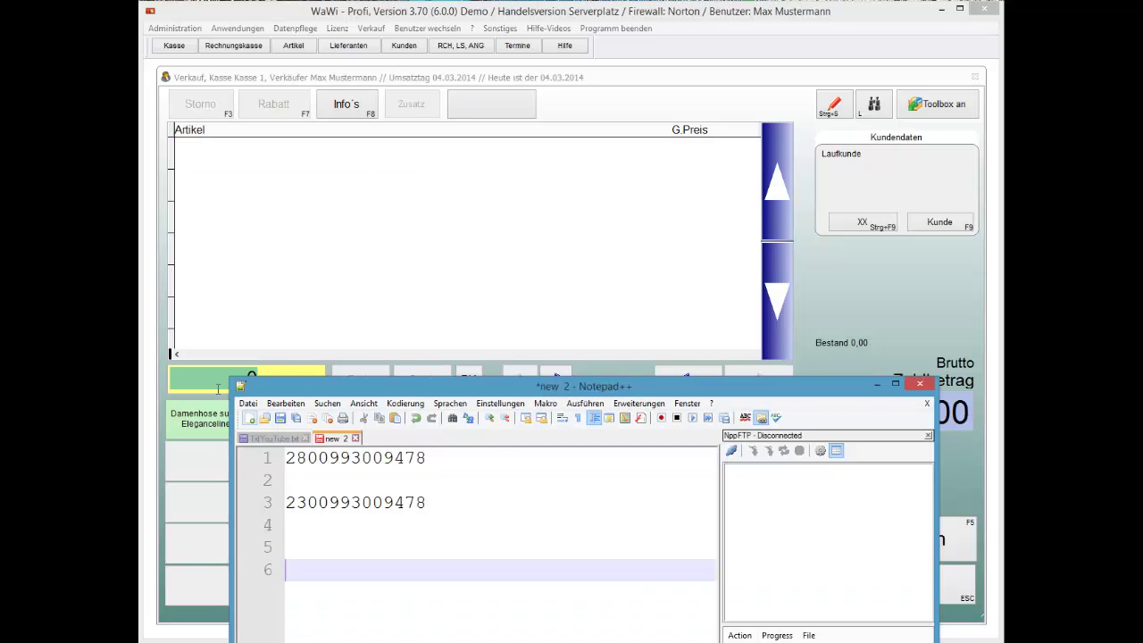
# Step: Enter the scale code with prefix 28 for article 99 in the register sale, then void the position
pyautogui.click(203, 381)
pyautogui.write('280099300947')
pyautogui.press('Return')
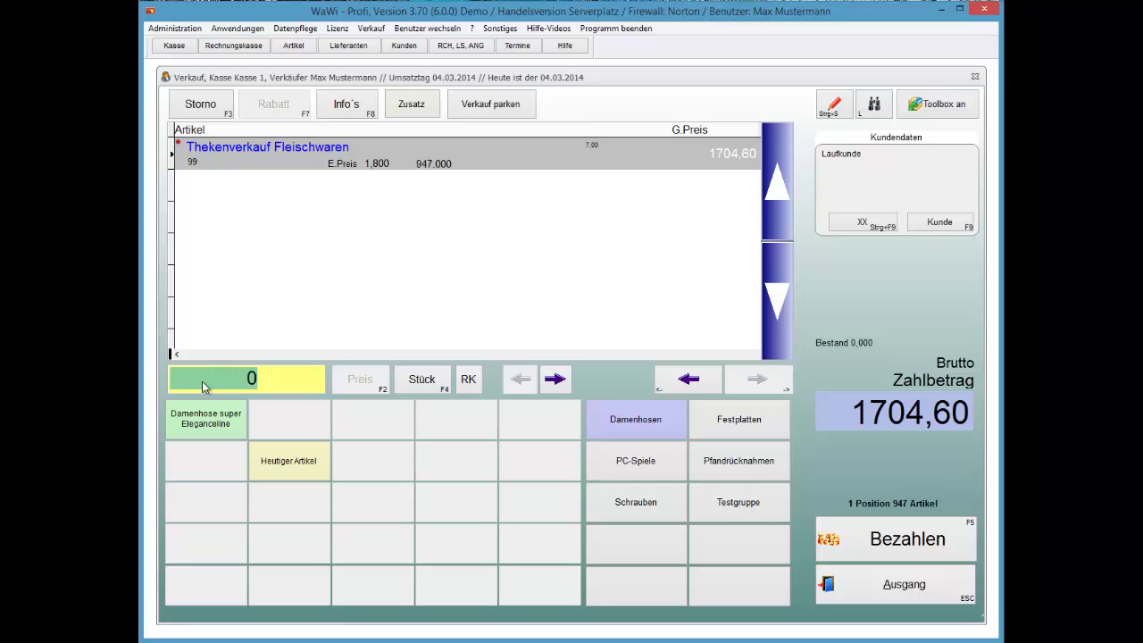
pyautogui.press('F3')
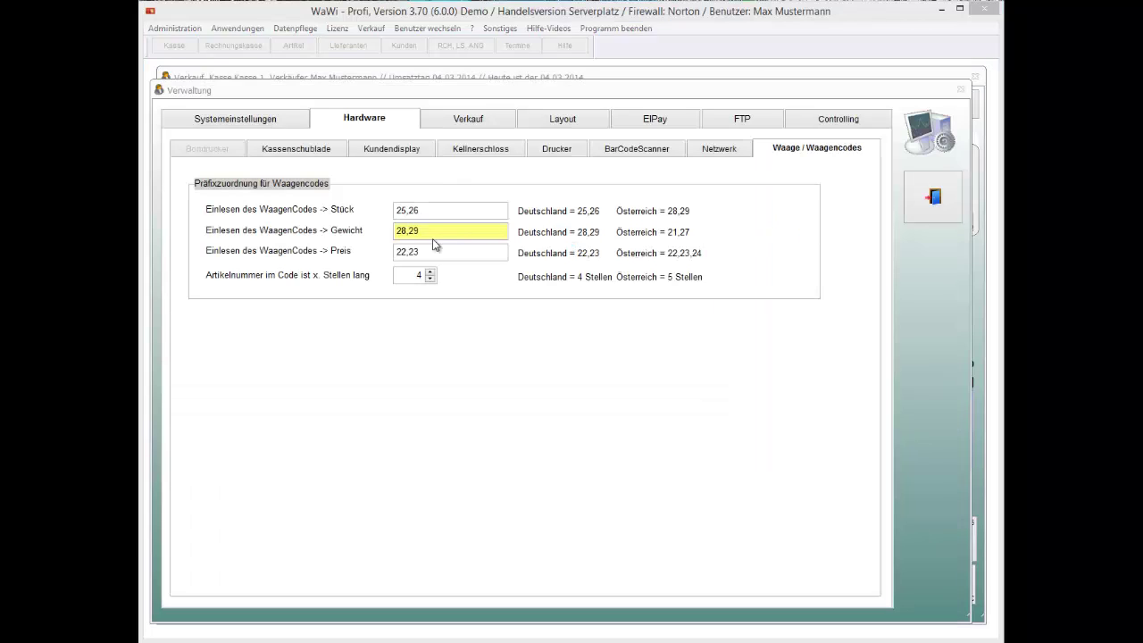
# Step: Check the scale-code prefixes assigned to Gewicht and Stück in the hardware settings, then return to the register
pyautogui.doubleClick(435, 237)
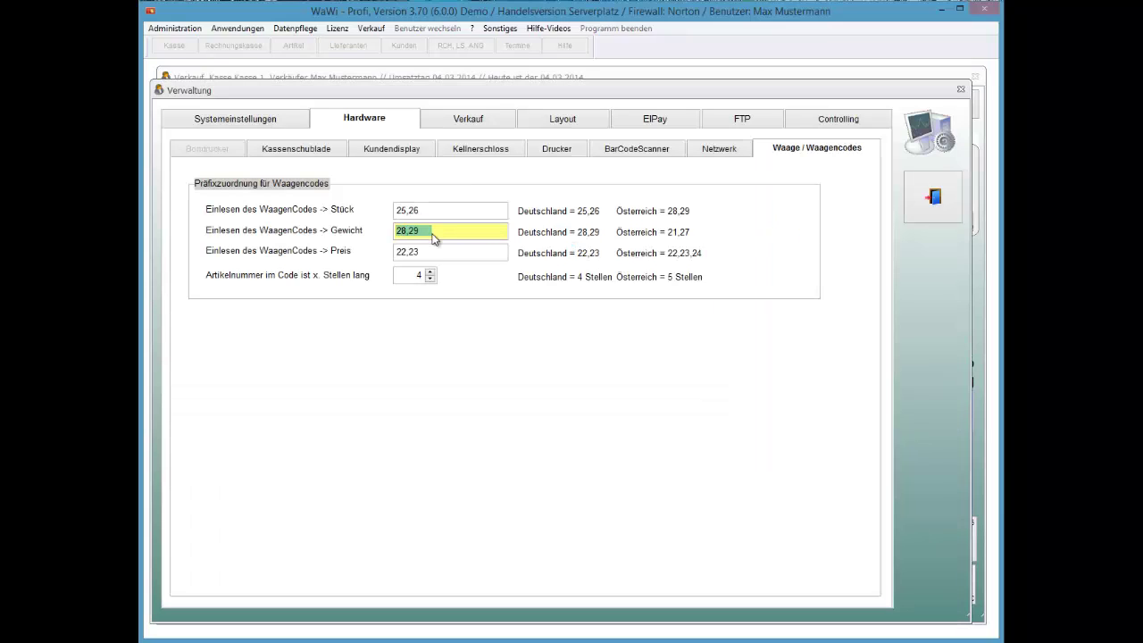
pyautogui.hotkey('shift', 'Tab')
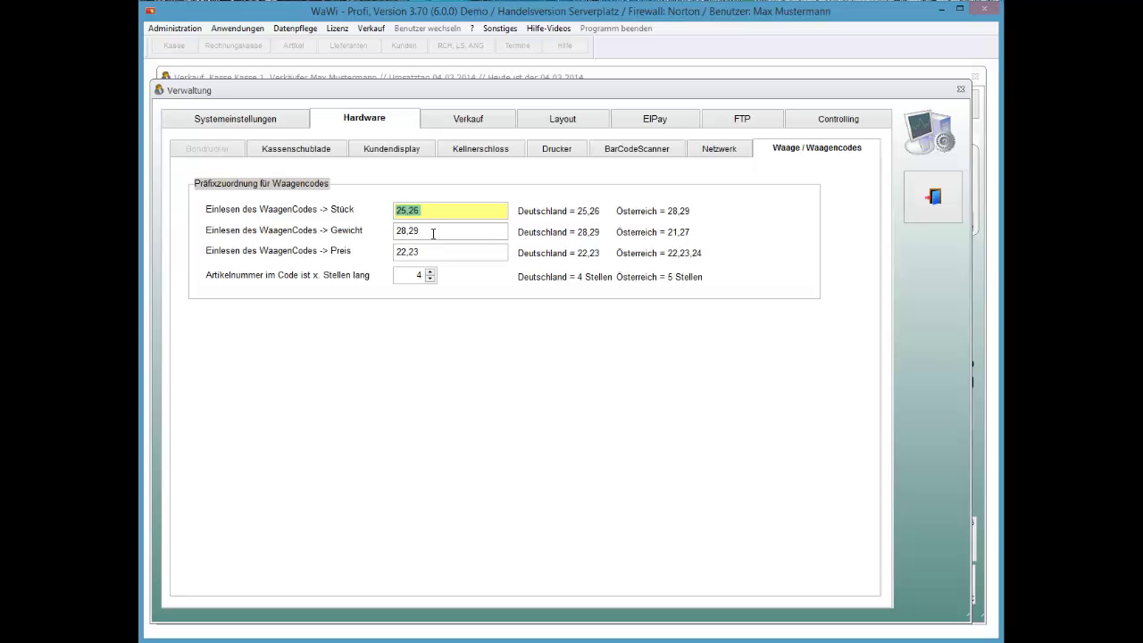
pyautogui.press('Escape')
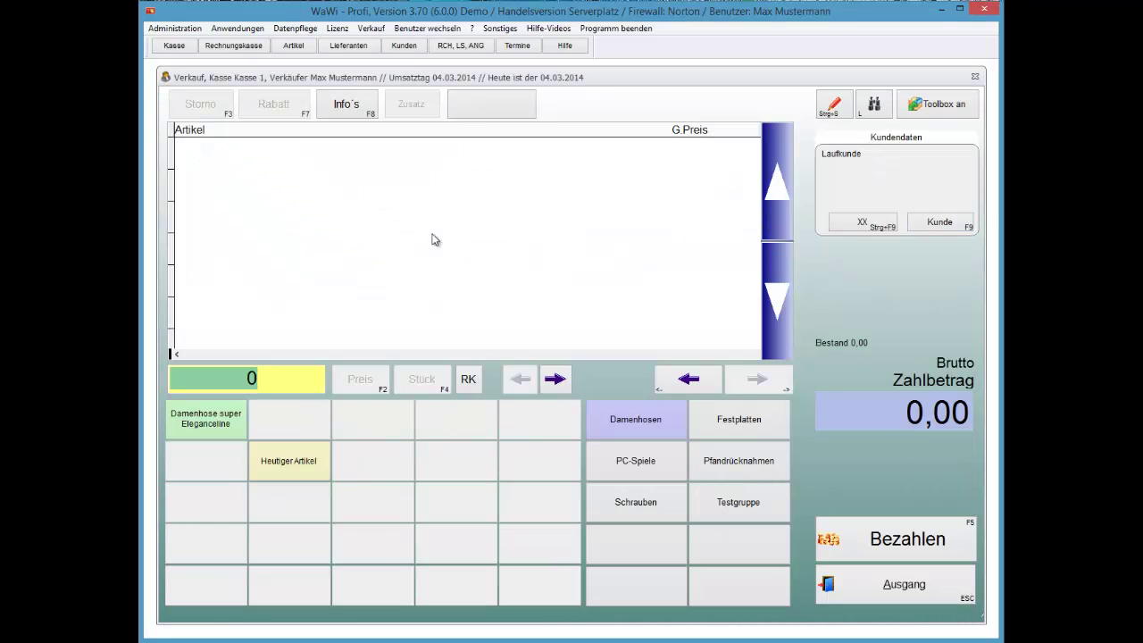
# Step: Set the Gewichts-Divisor of article 99 (Thekenverkauf Fleischwaren) to 1000 and save the article
pyautogui.hotkey('ctrl', 'a')
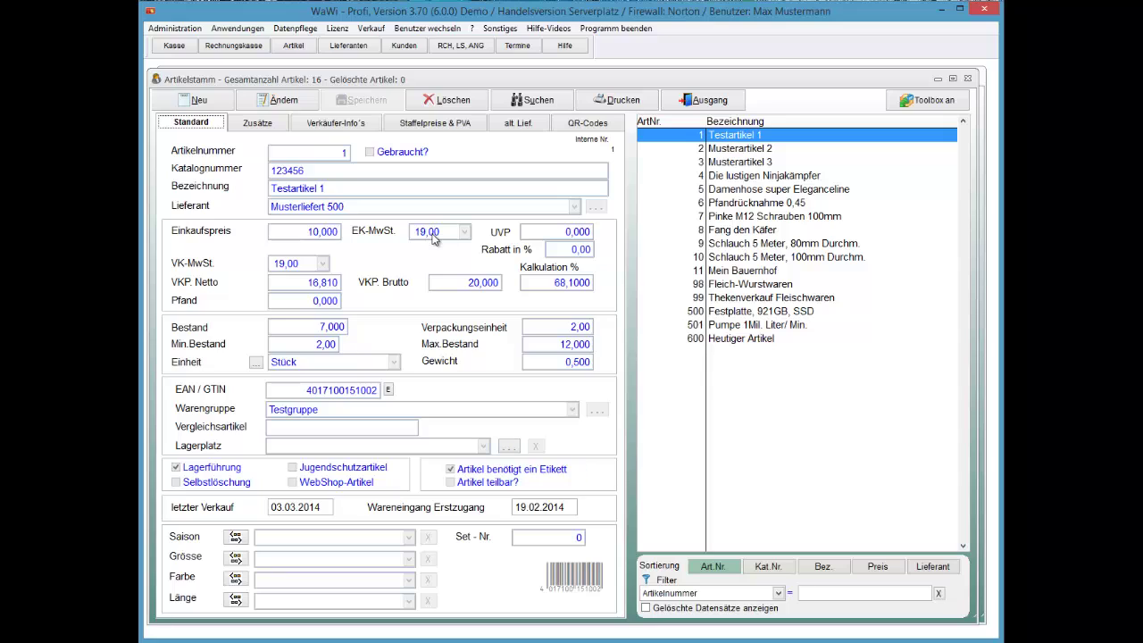
pyautogui.write('99')
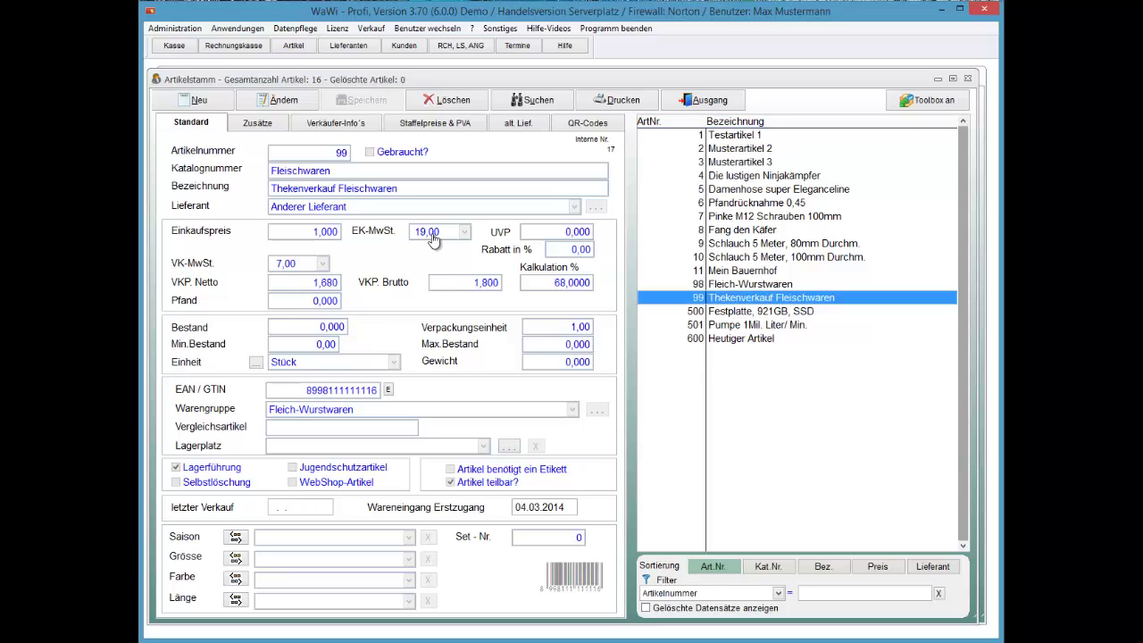
pyautogui.click(426, 125)
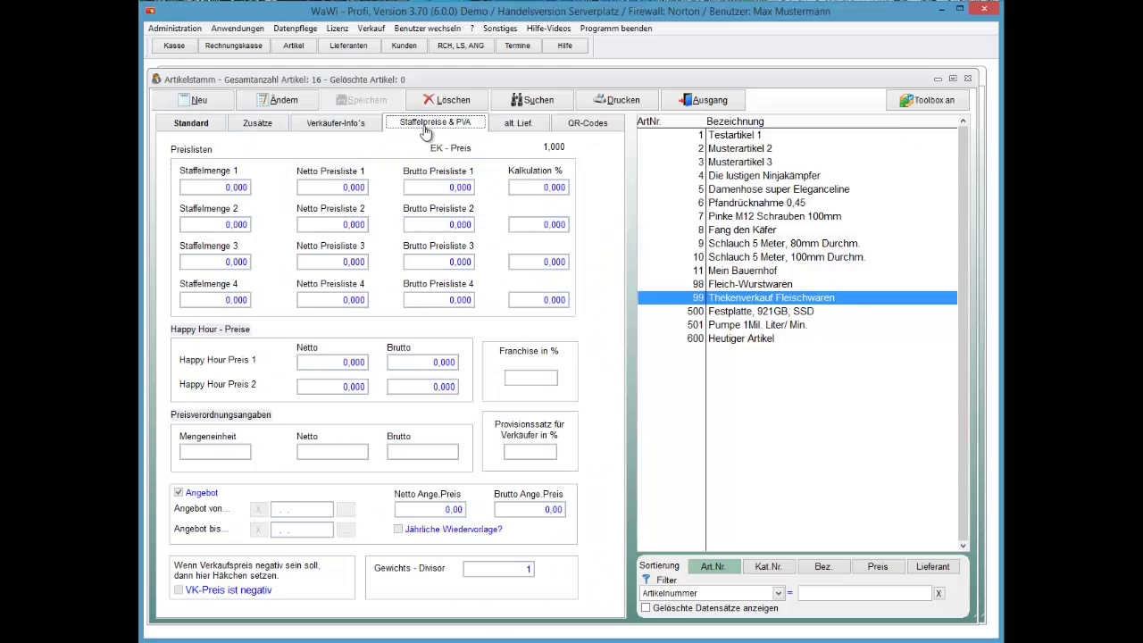
pyautogui.press('F2')
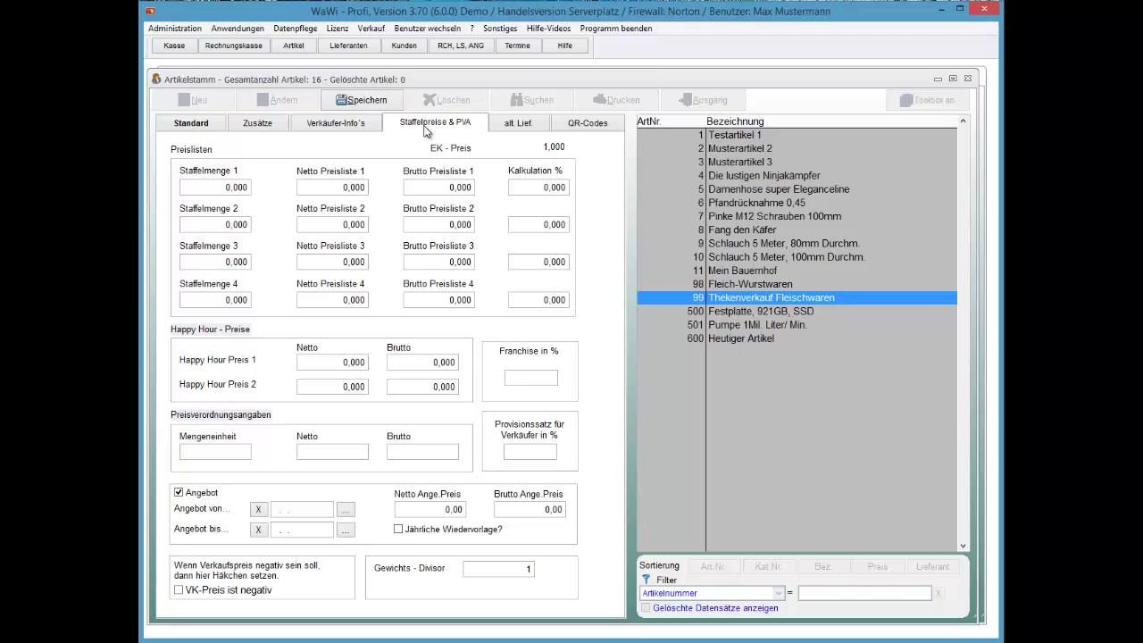
pyautogui.press('Tab')
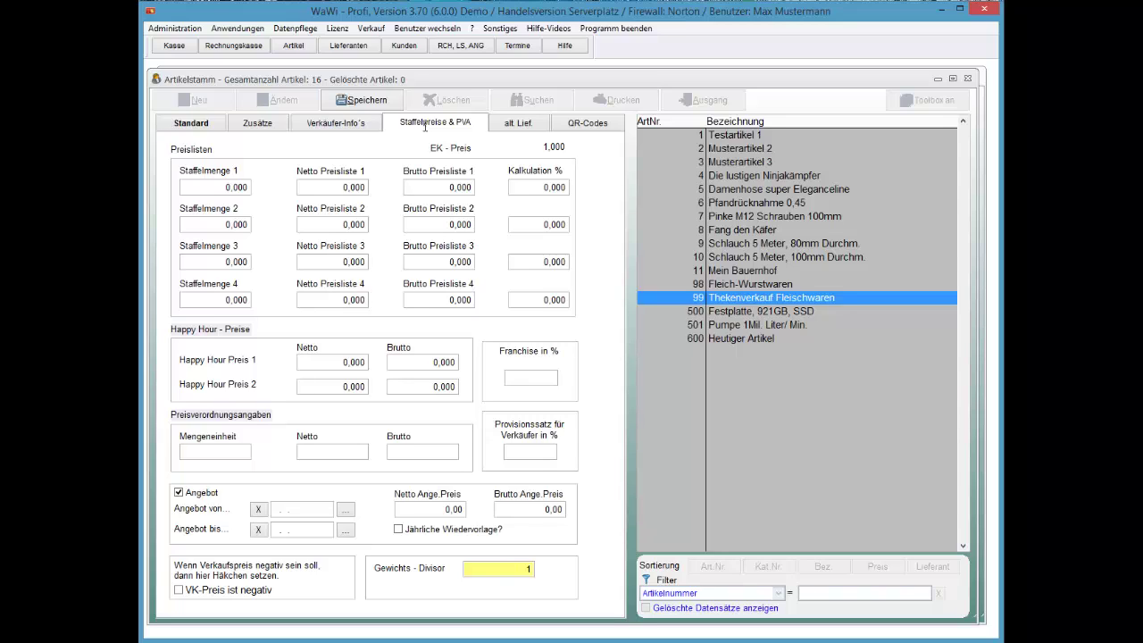
pyautogui.write('000')
pyautogui.press('Tab')
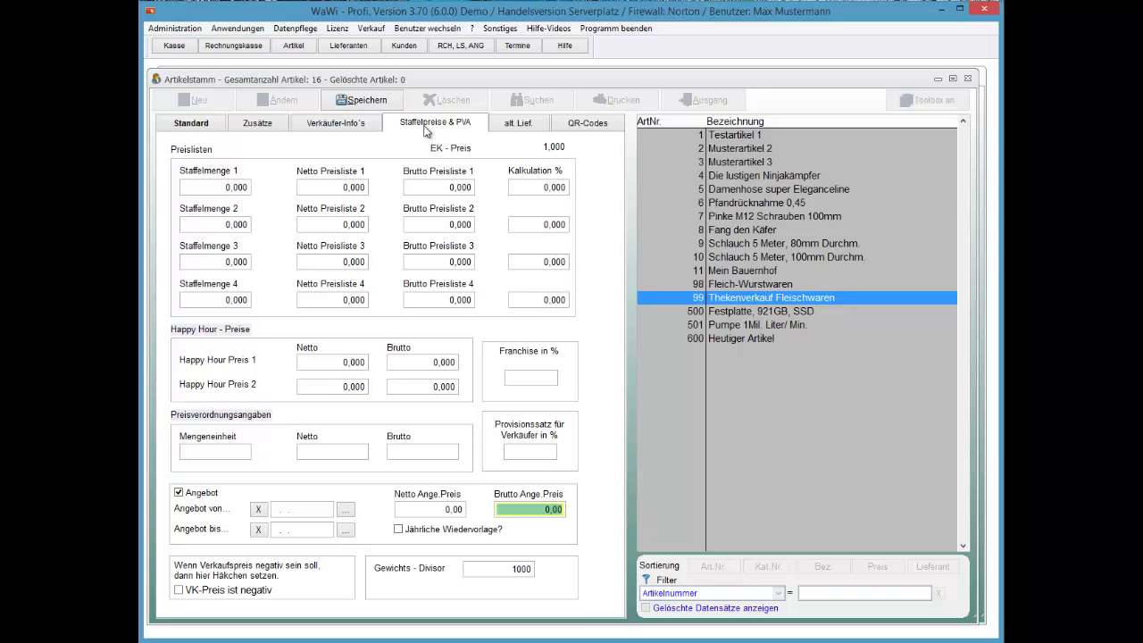
pyautogui.press('Return')
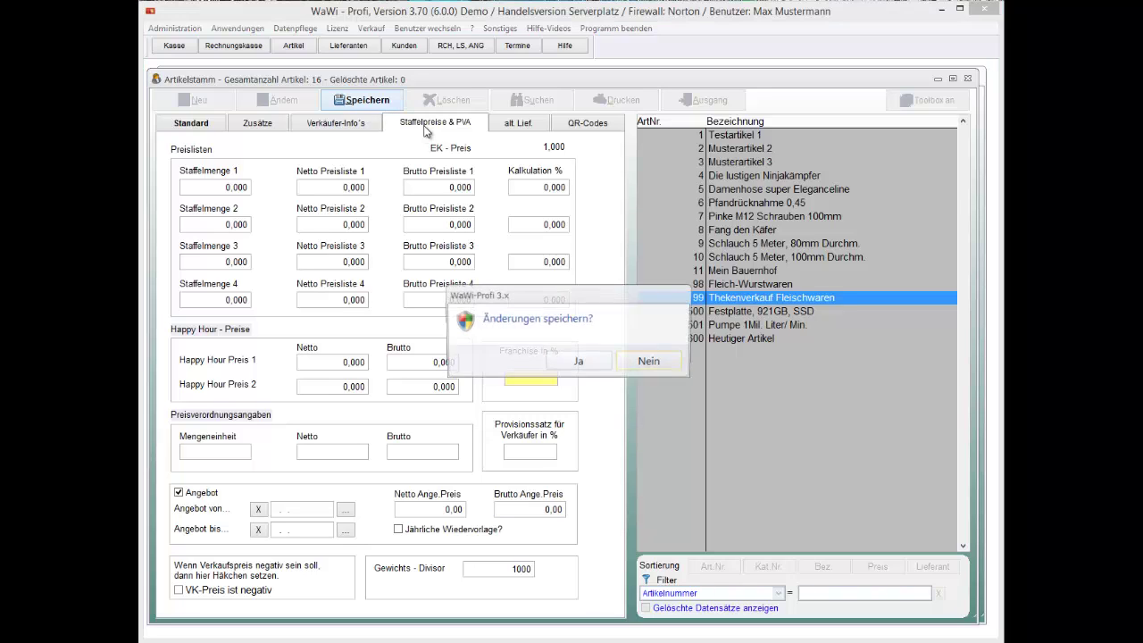
pyautogui.press('Escape')
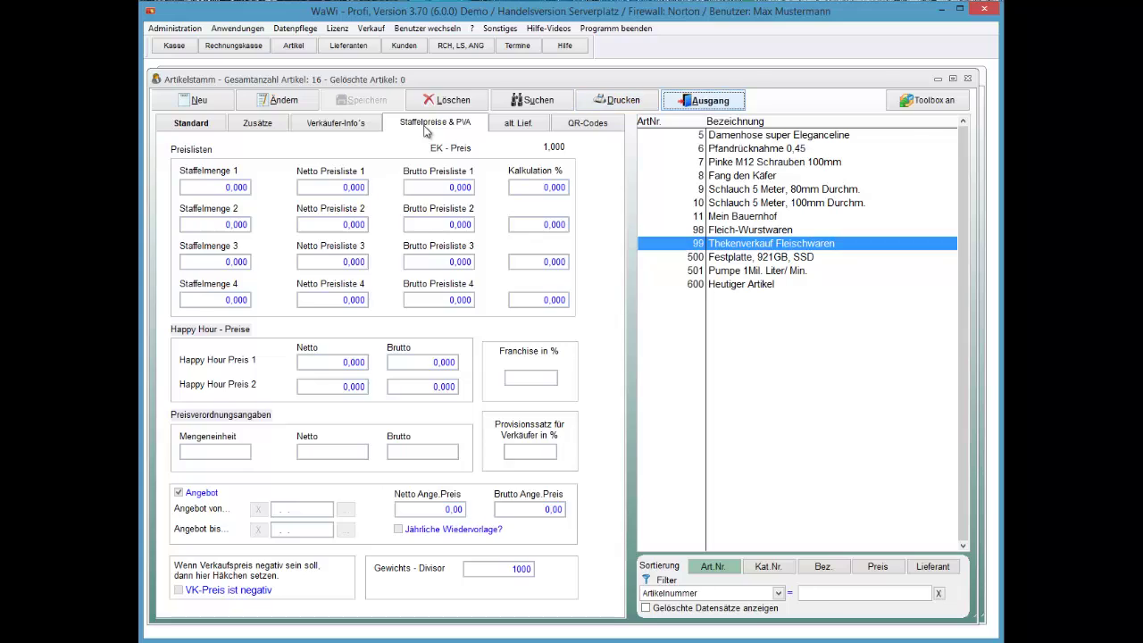
pyautogui.hotkey('alt', 'Tab')
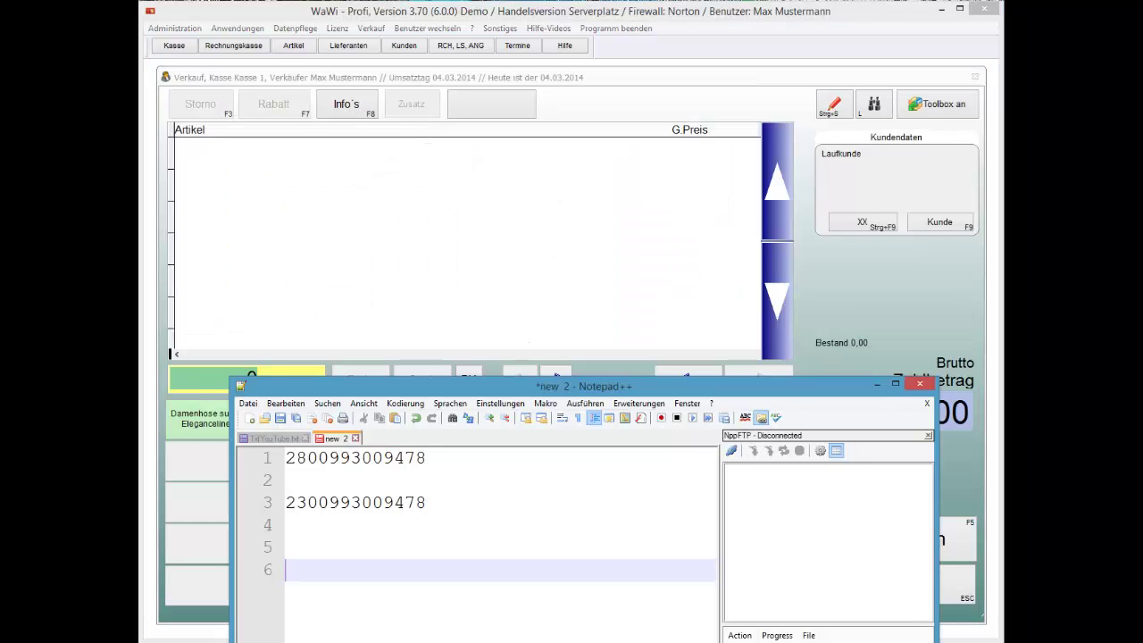
pyautogui.doubleClick(314, 457)
pyautogui.hotkey('ctrl', 'c')
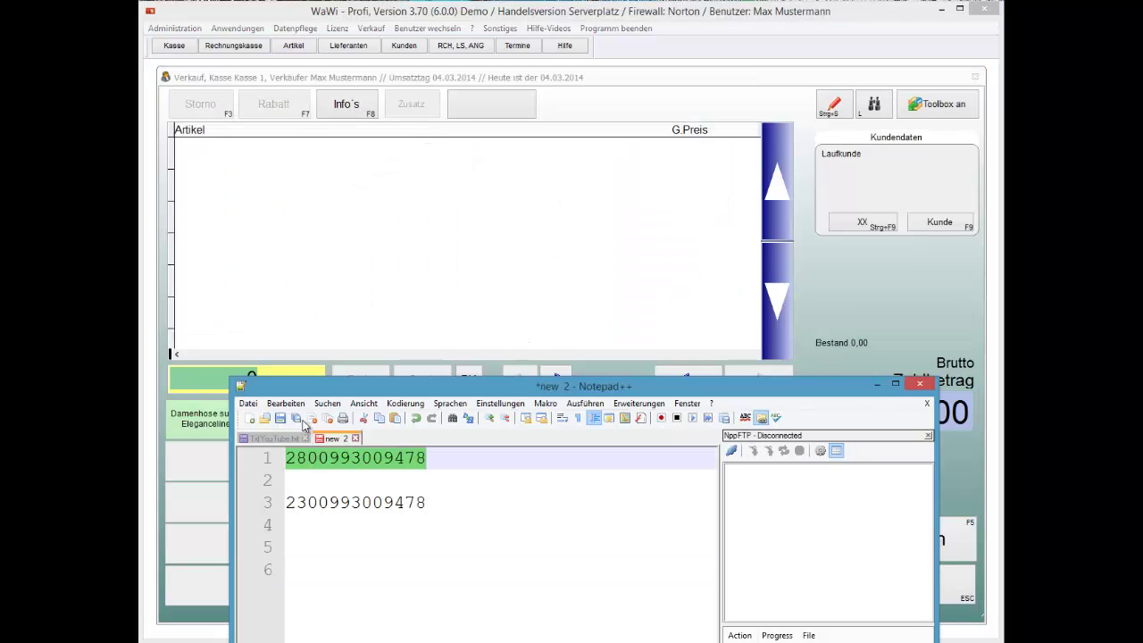
pyautogui.click(194, 379)
pyautogui.hotkey('ctrl', 'v')
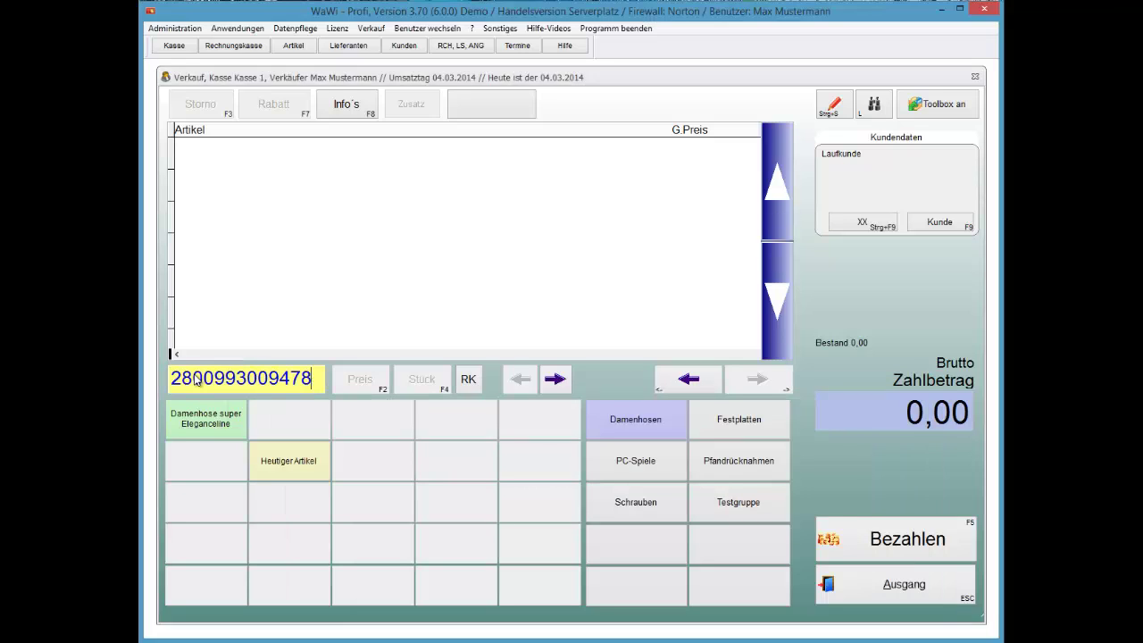
pyautogui.press('Return')
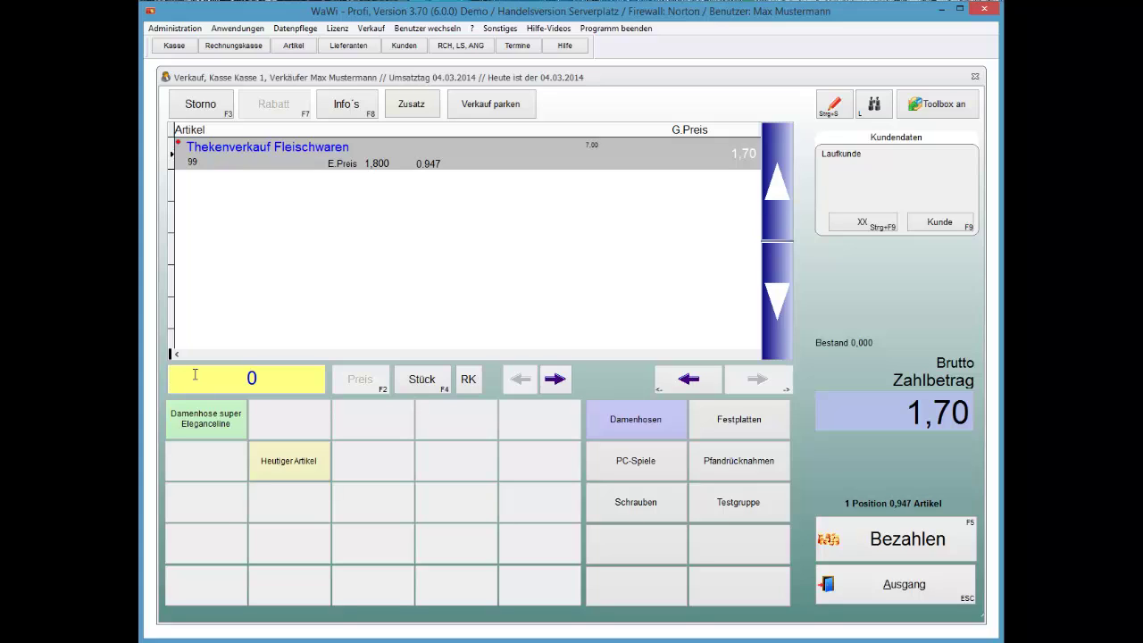
# Step: Look up the prefix for reading scale codes by piece under Waage / Waagencodes in the system settings, then close them
pyautogui.hotkey('alt', 'a')
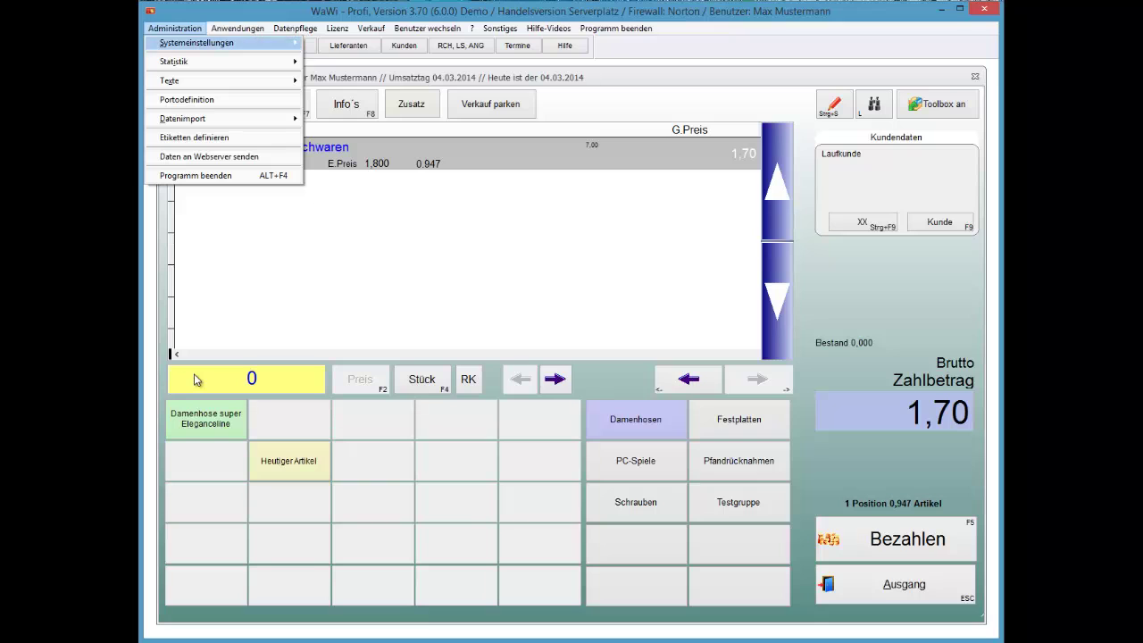
pyautogui.press('Right')
pyautogui.press('Return')
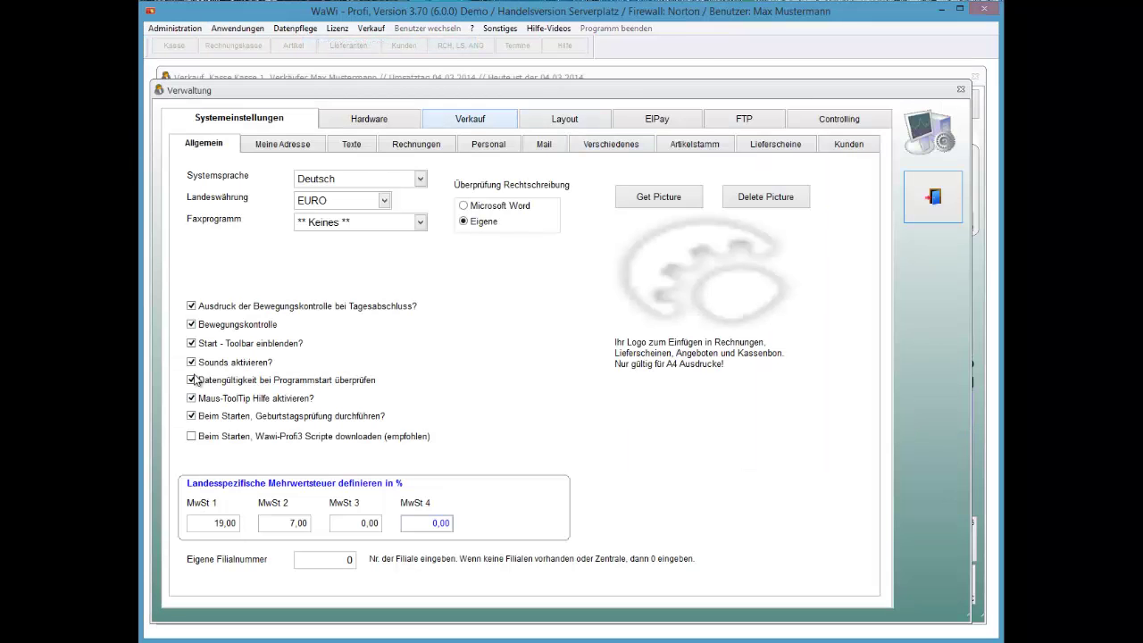
pyautogui.hotkey('ctrl', 'Tab')
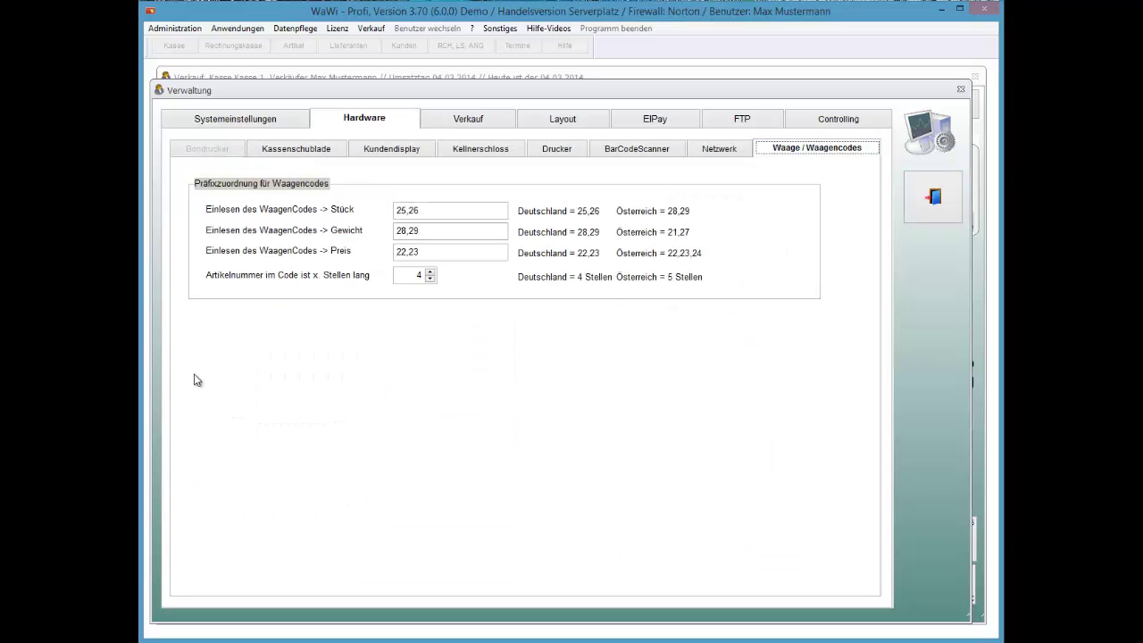
pyautogui.press('Tab')
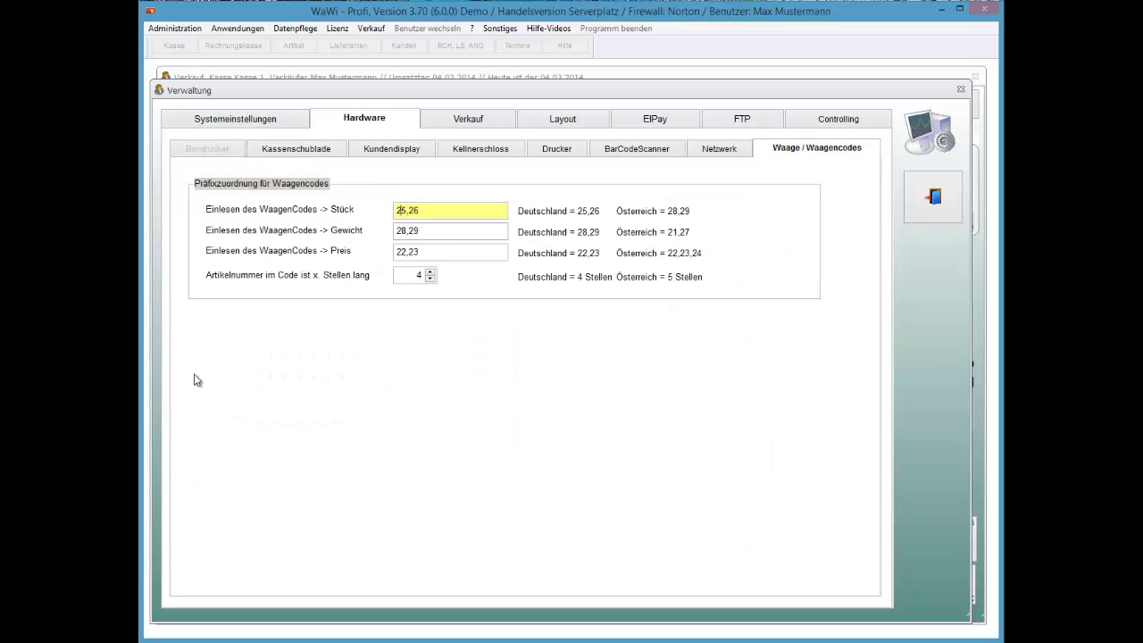
pyautogui.press('Escape')
# Step: Switch to Notepad++ and change the prefix of the scale code on line 3 to 26
pyautogui.hotkey('alt', 'Tab')
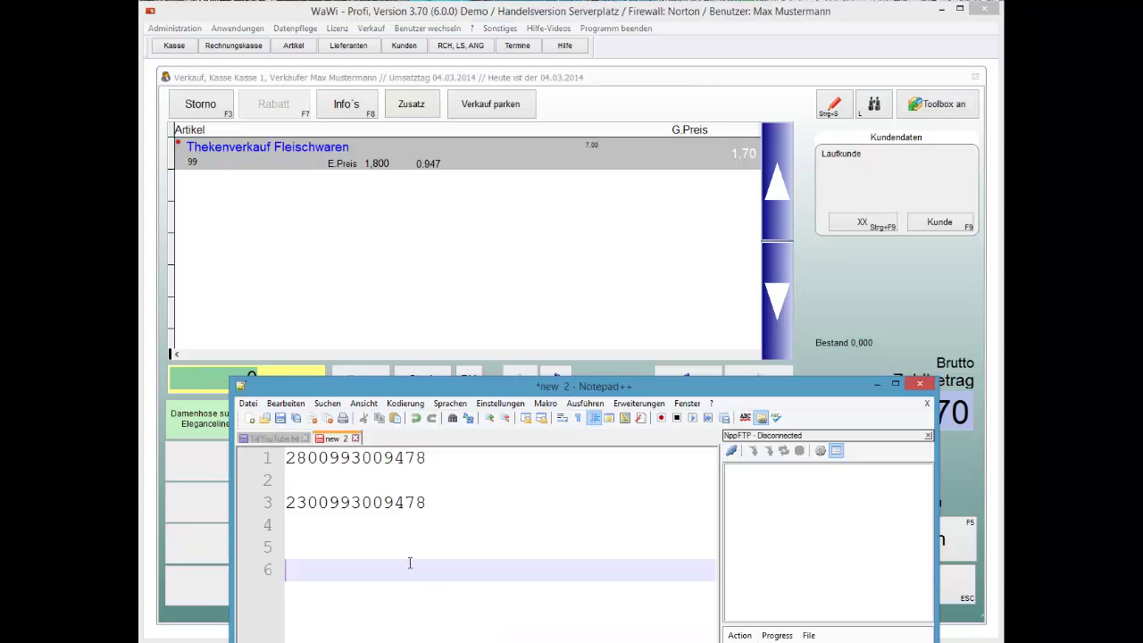
pyautogui.click(297, 507)
pyautogui.press('Delete')
pyautogui.write('6')
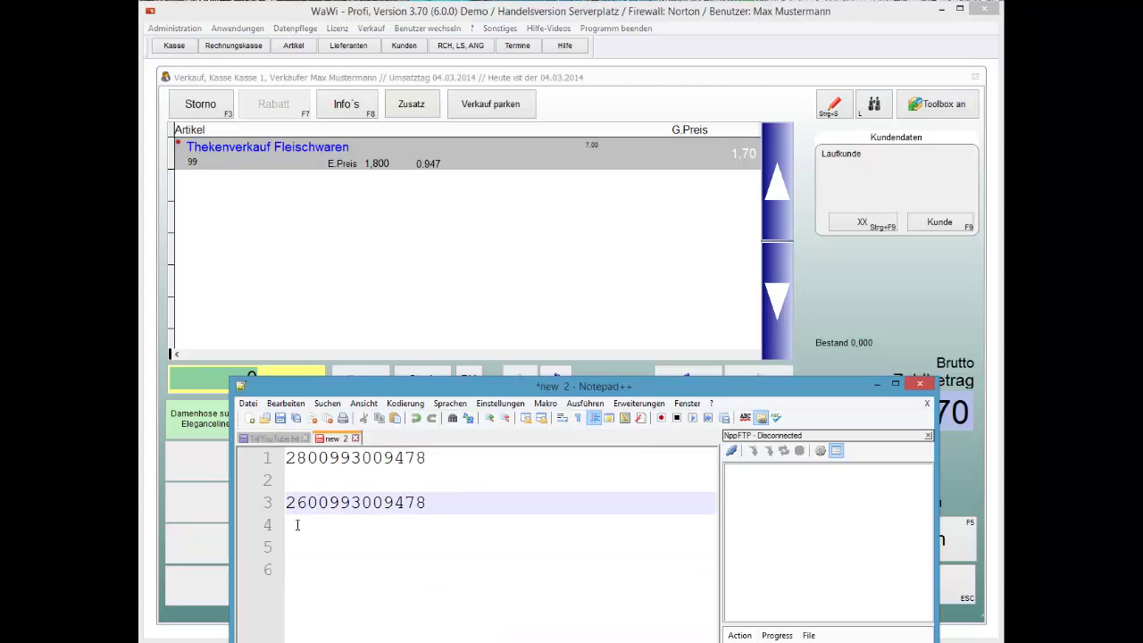
pyautogui.press('Home')
pyautogui.doubleClick(326, 505)
pyautogui.hotkey('ctrl', 'c')
pyautogui.click(212, 94)
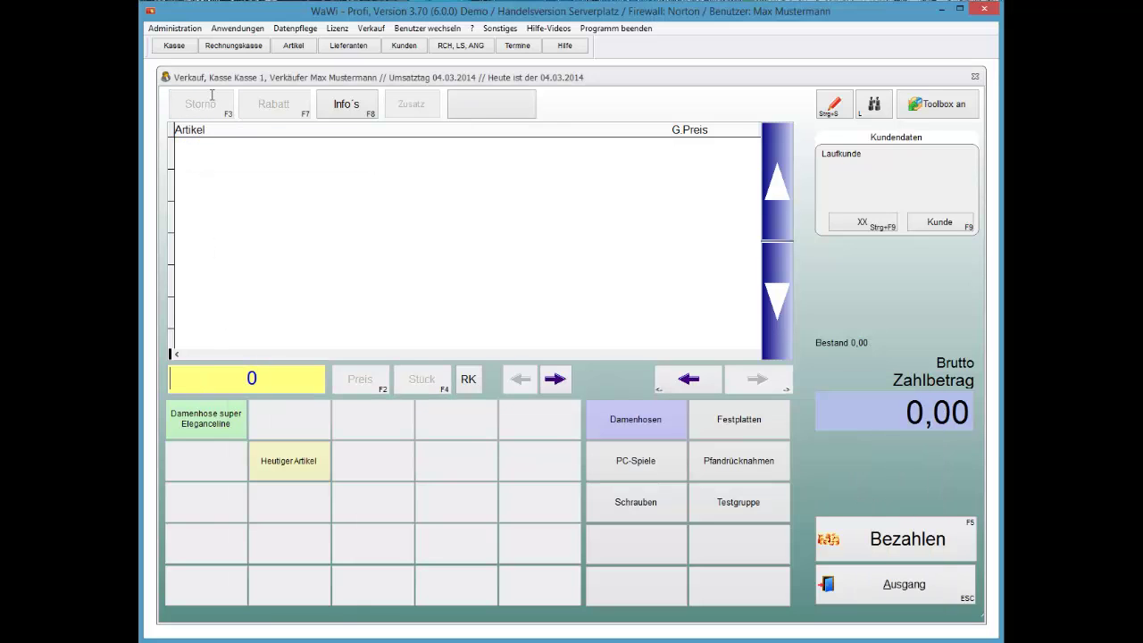
pyautogui.hotkey('ctrl', 'v')
pyautogui.press('Return')
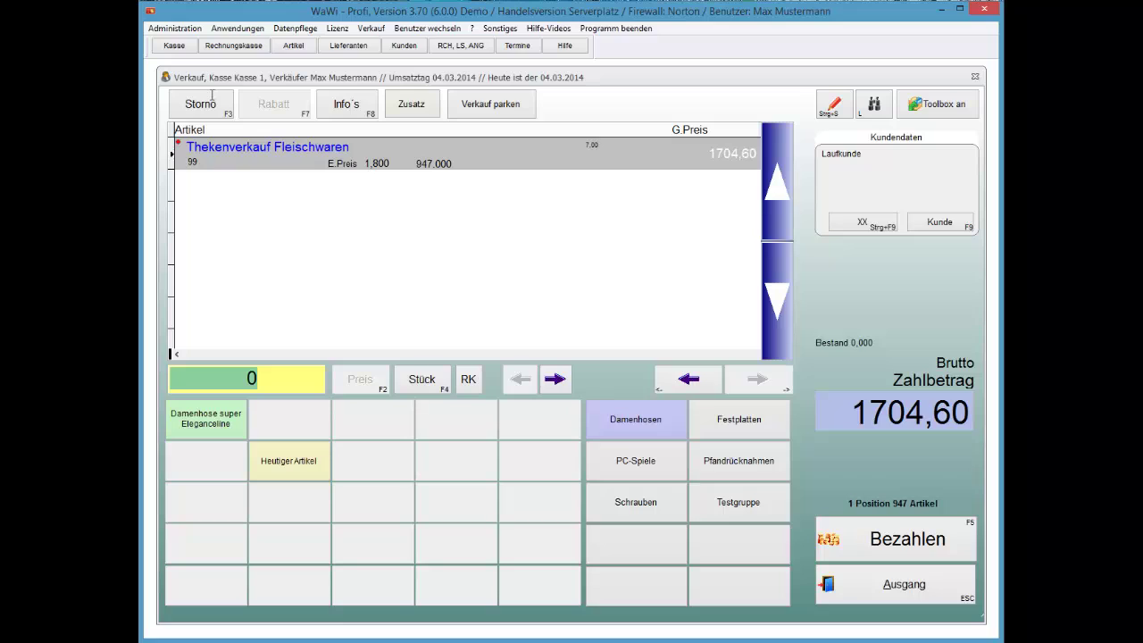